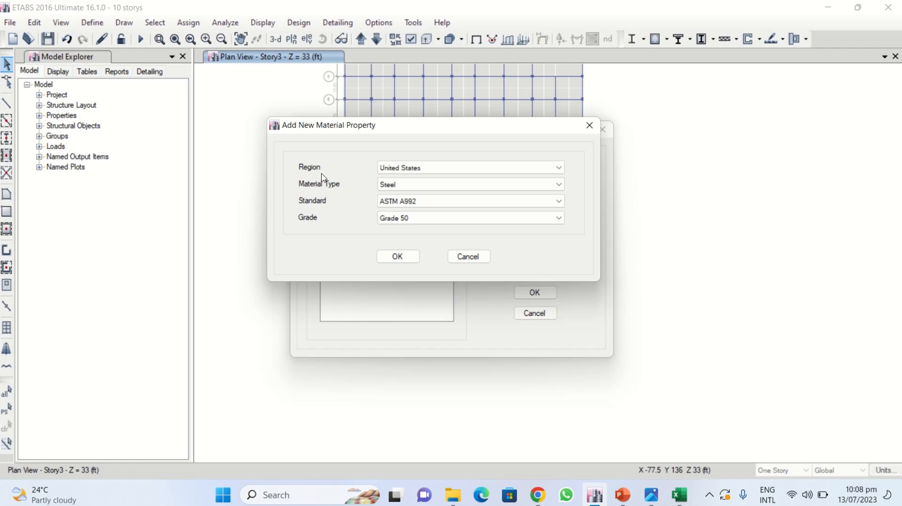
- Add a new United States concrete material with Customary standard and grade f'c 3000 psi, accepting its property data
{"action": "left_click", "coordinate": [411, 172]}
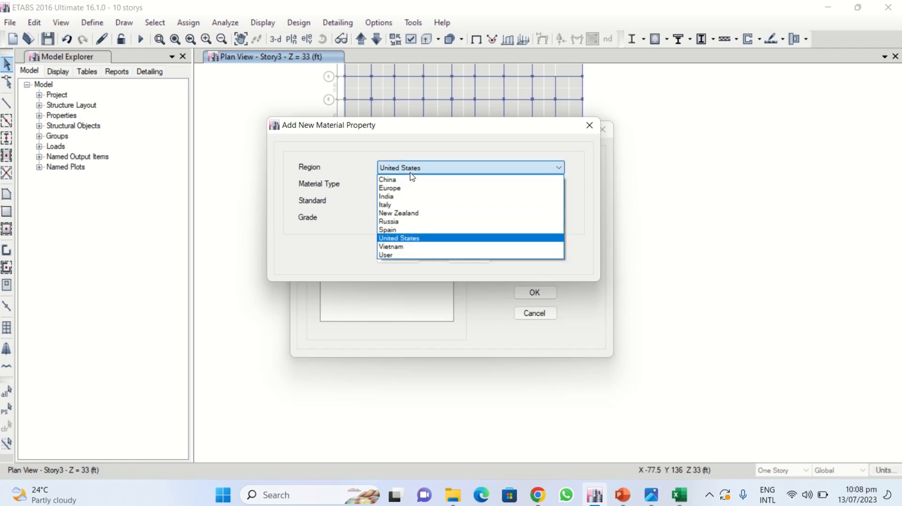
{"action": "left_click", "coordinate": [411, 170]}
{"action": "left_click", "coordinate": [407, 186]}
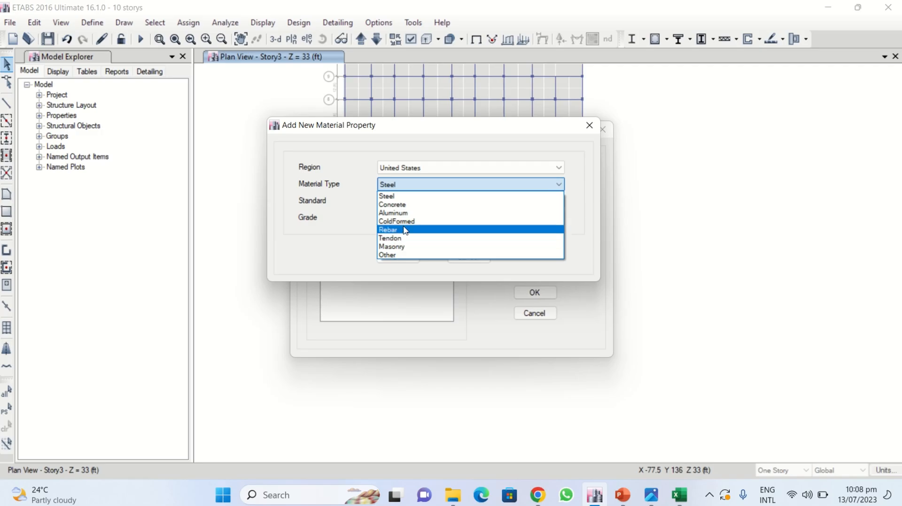
{"action": "left_click", "coordinate": [400, 206]}
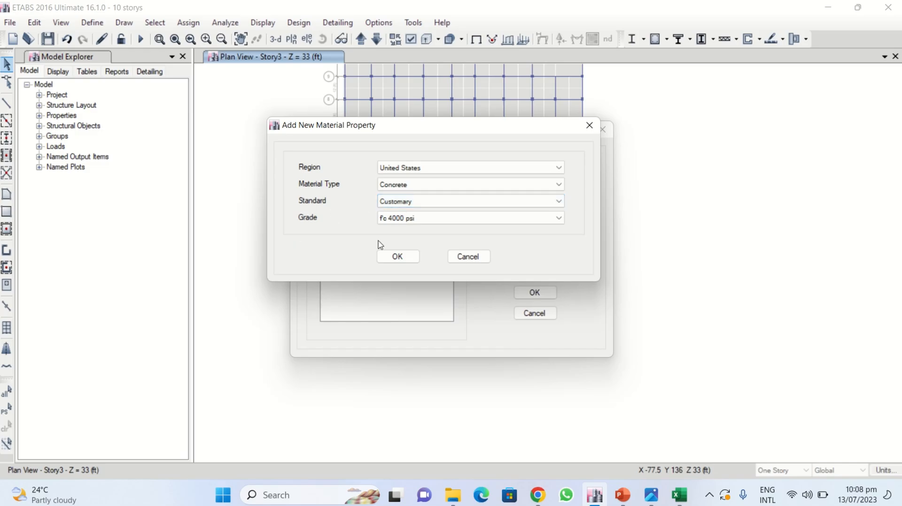
{"action": "left_click", "coordinate": [415, 220]}
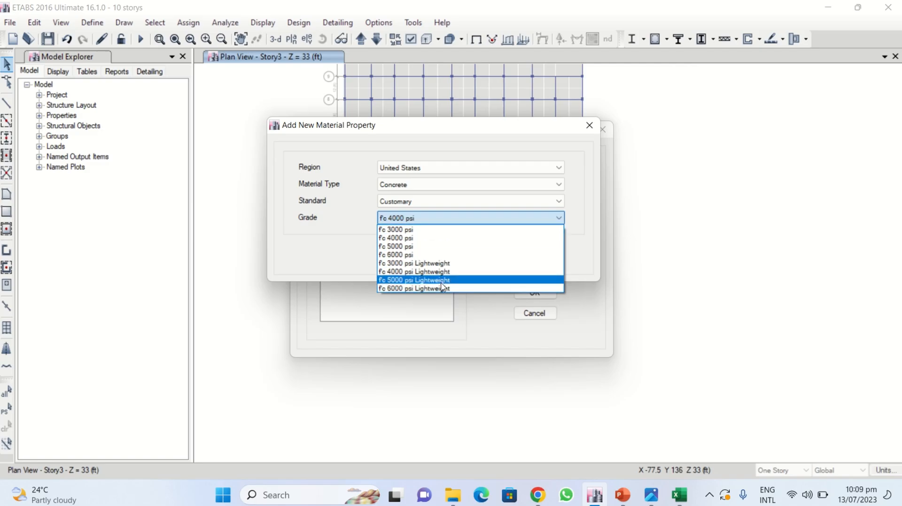
{"action": "left_click", "coordinate": [410, 230]}
{"action": "left_click", "coordinate": [408, 257]}
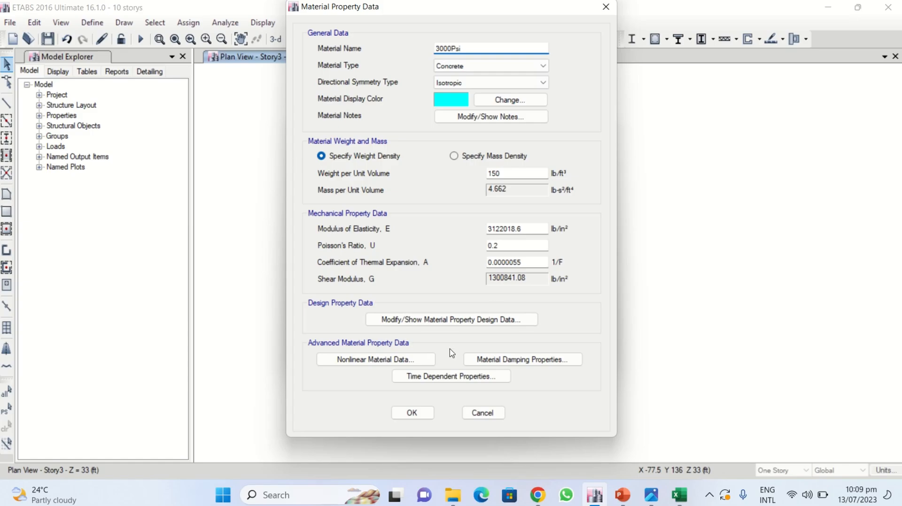
{"action": "left_click", "coordinate": [412, 412]}
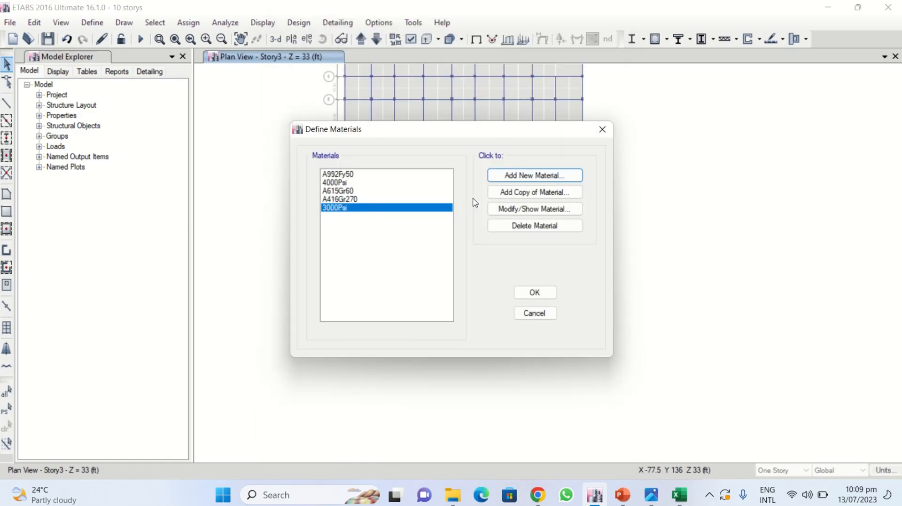
- Add another new concrete material with grade f'c 5000 psi and accept its property data
{"action": "left_click", "coordinate": [500, 177]}
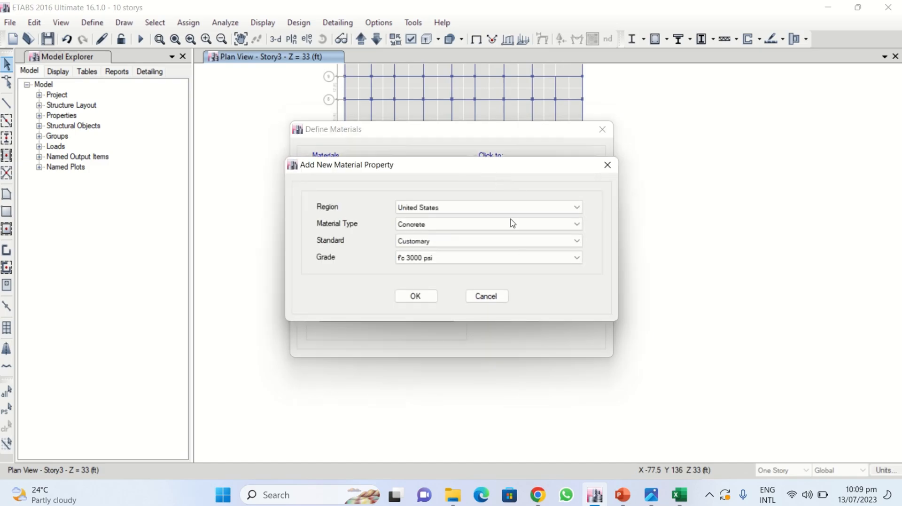
{"action": "left_click", "coordinate": [435, 259]}
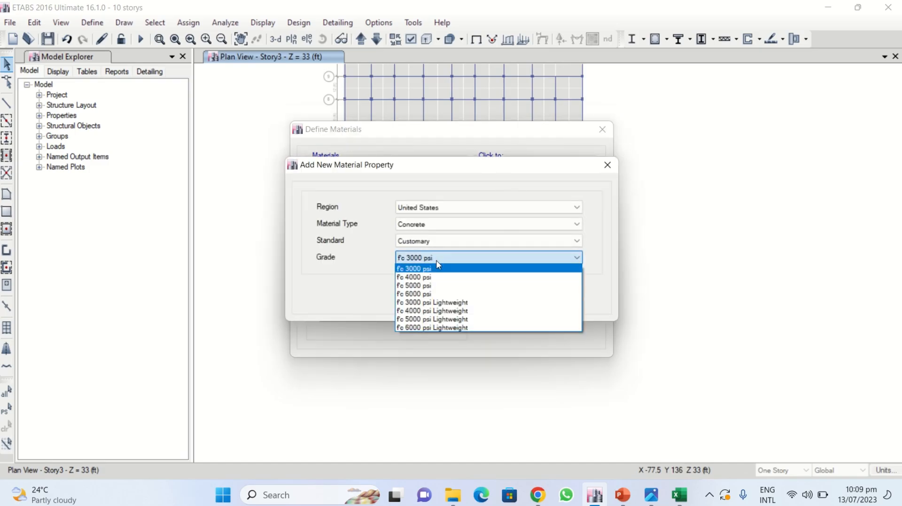
{"action": "left_click", "coordinate": [433, 285]}
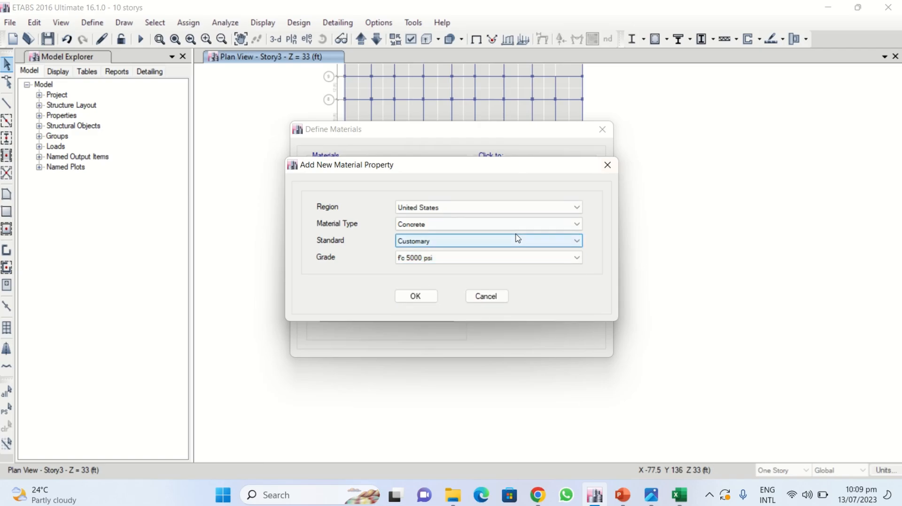
{"action": "left_click", "coordinate": [421, 303]}
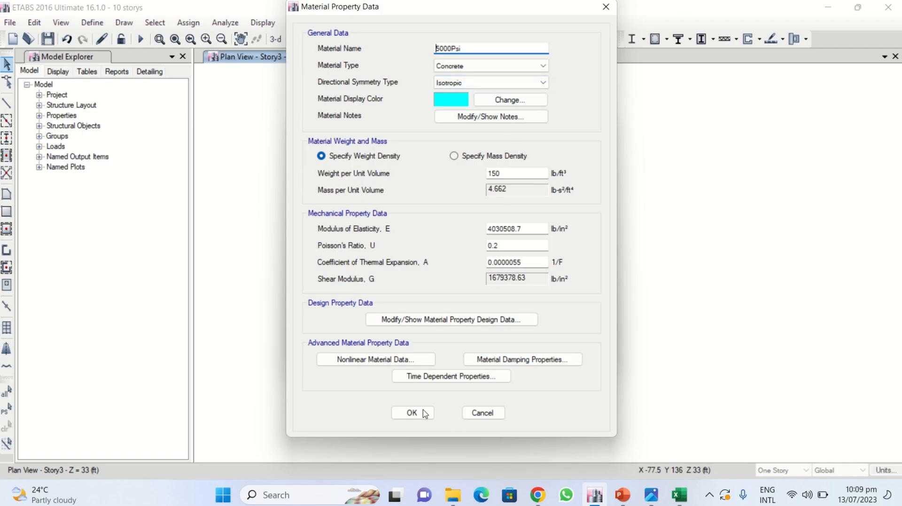
{"action": "left_click", "coordinate": [410, 416]}
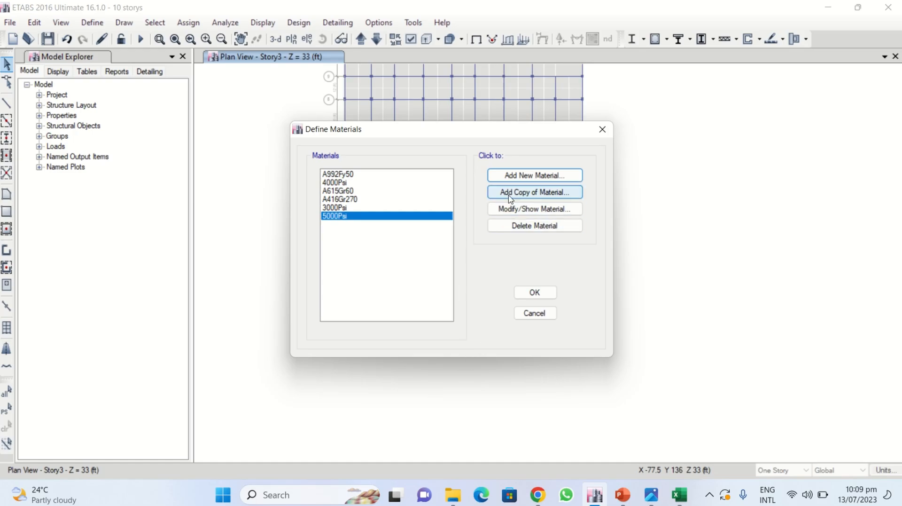
{"action": "left_click", "coordinate": [515, 177]}
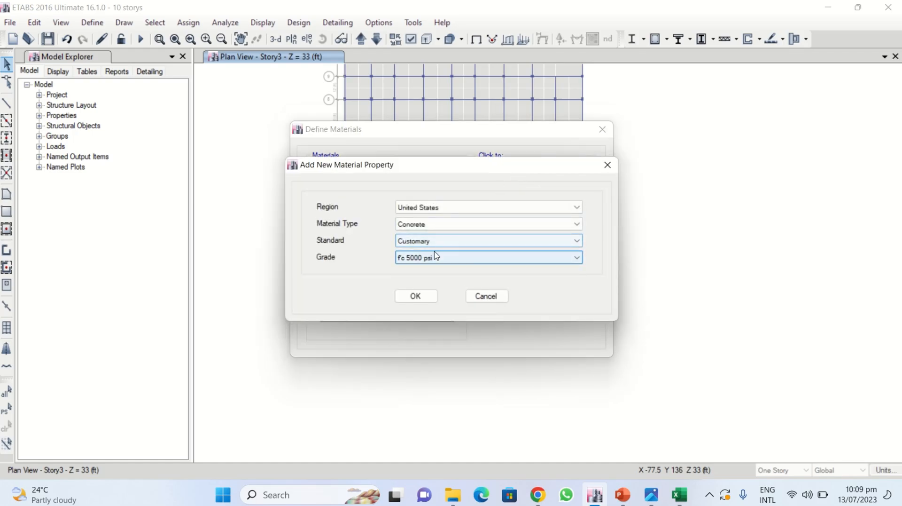
{"action": "left_click", "coordinate": [475, 297]}
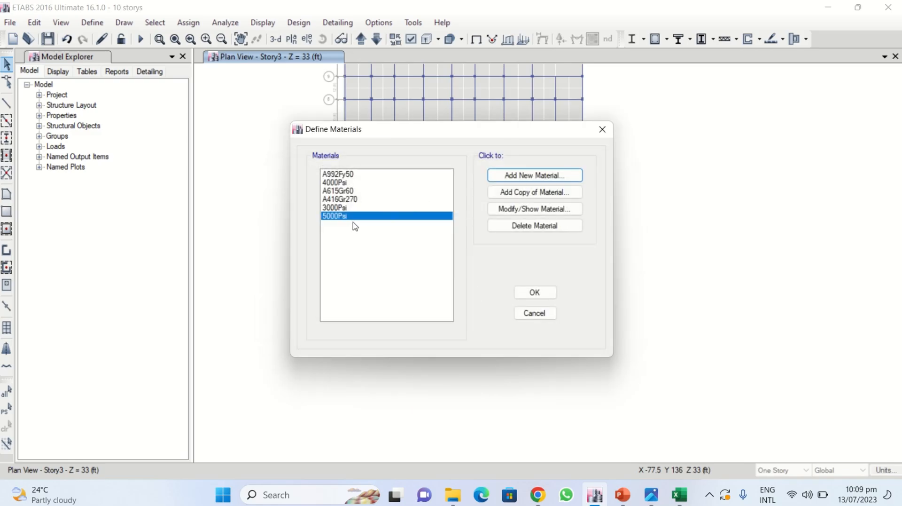
{"action": "left_click", "coordinate": [341, 208]}
{"action": "left_click", "coordinate": [338, 222]}
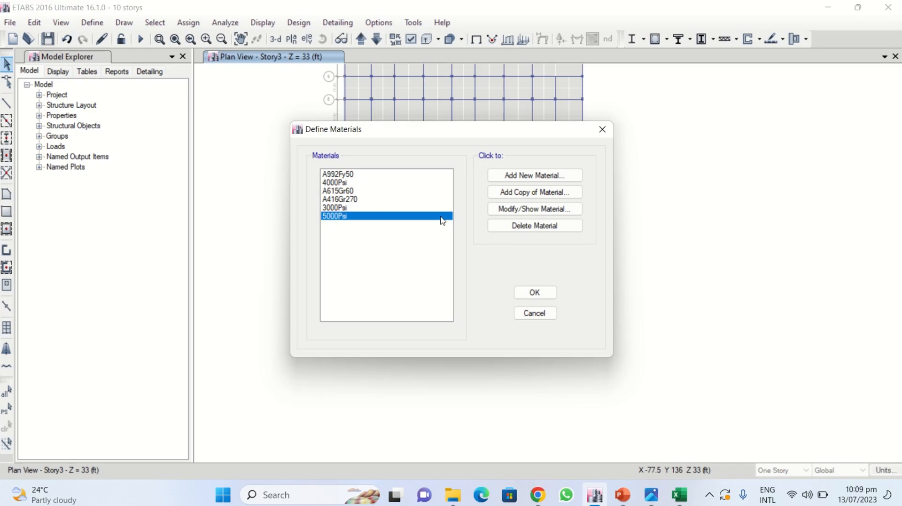
{"action": "left_click", "coordinate": [516, 208]}
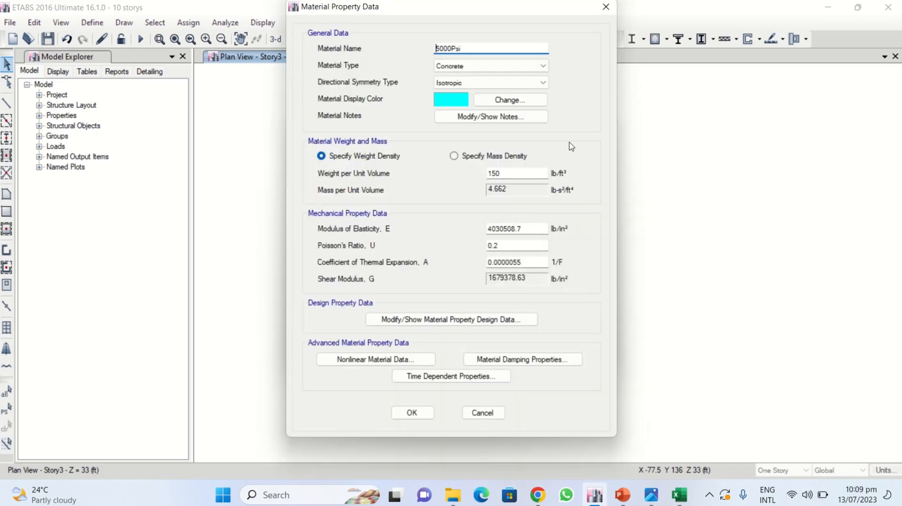
{"action": "left_click", "coordinate": [606, 7]}
- Switch to the video call, admit the waiting participant, and minimize the browser
{"action": "mouse_move", "coordinate": [538, 495]}
{"action": "left_click", "coordinate": [528, 444]}
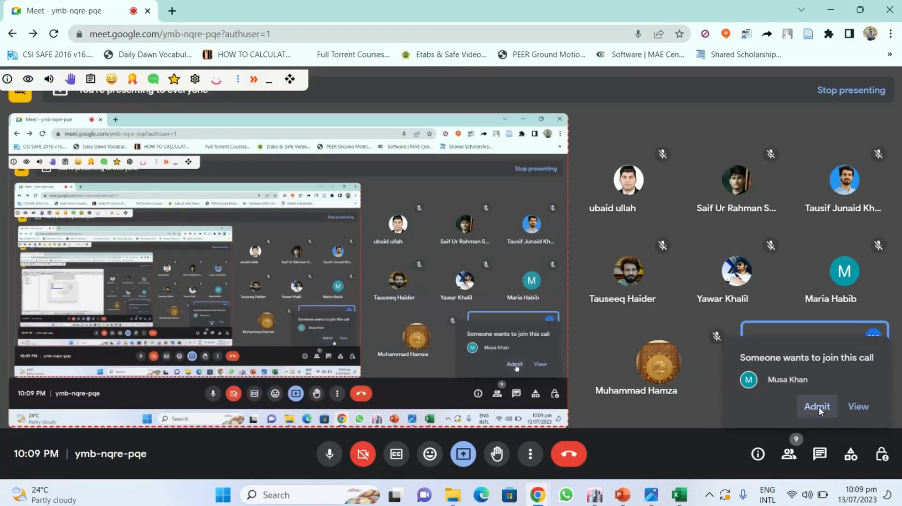
{"action": "left_click", "coordinate": [819, 407]}
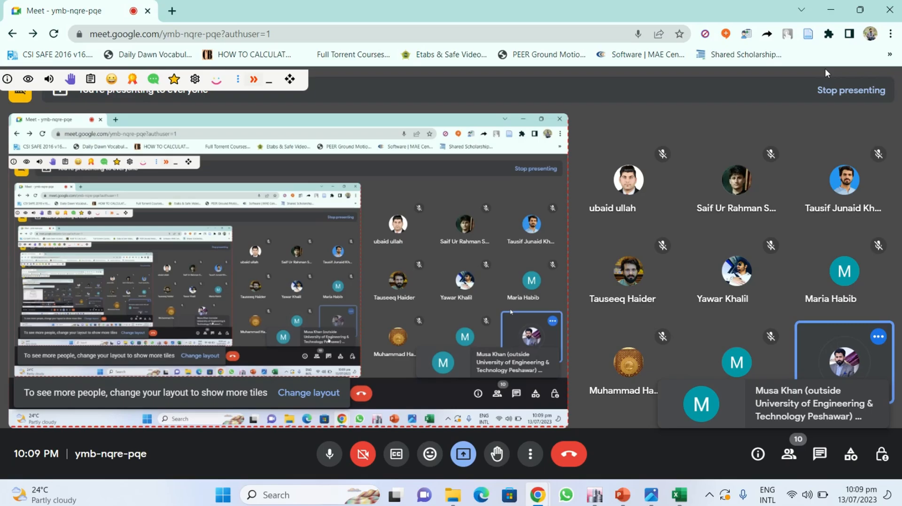
{"action": "left_click", "coordinate": [831, 10]}
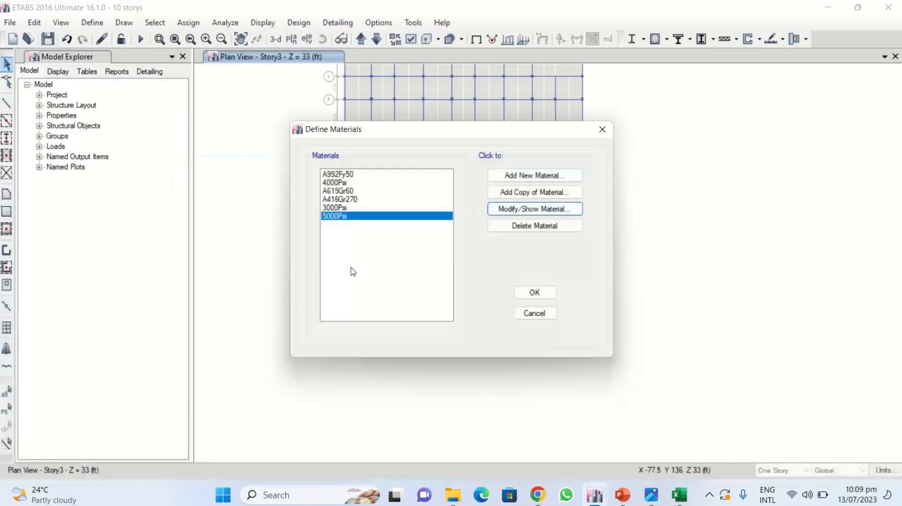
- Add a copy of the 5000Psi material and rename it 4500 PSI
{"action": "left_click", "coordinate": [505, 195]}
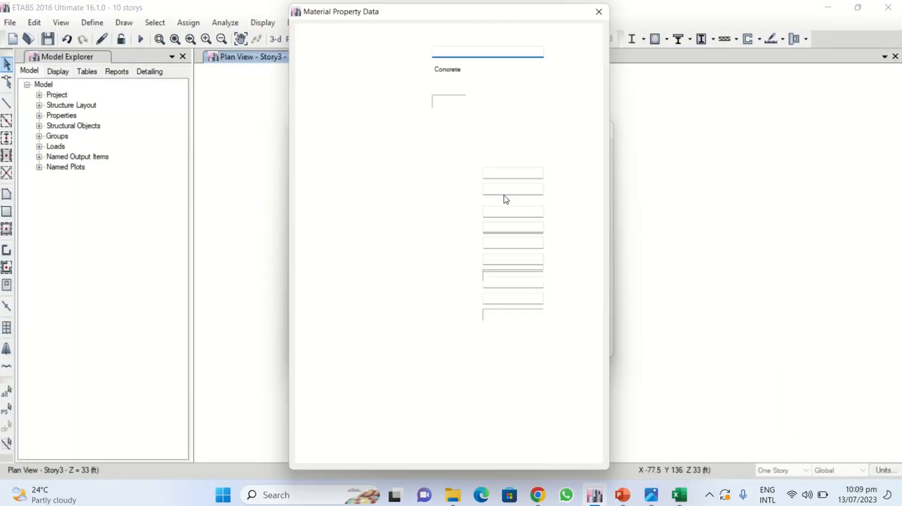
{"action": "double_click", "coordinate": [443, 49]}
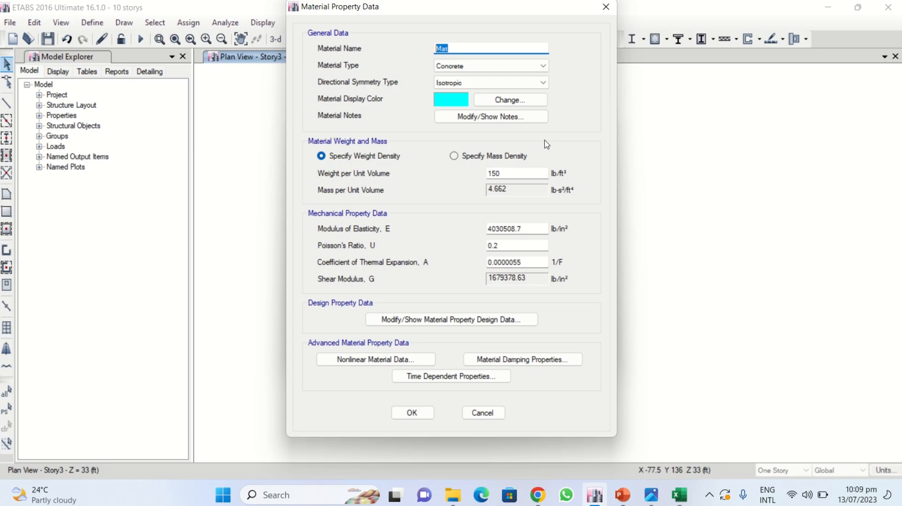
{"action": "type", "text": "4500 PSI"}
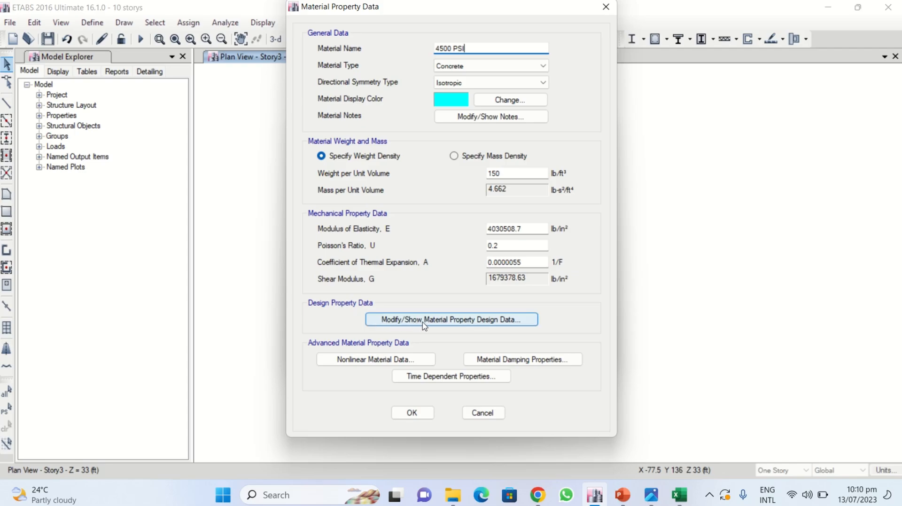
- In the copy's design data, set the specified concrete compressive strength f'c to 4500 lb/in²
{"action": "left_click", "coordinate": [452, 322]}
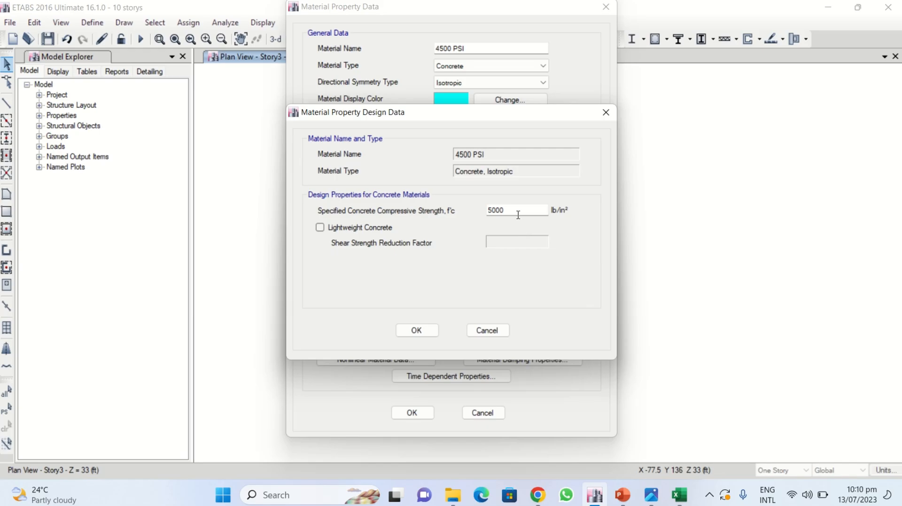
{"action": "type", "text": "4500"}
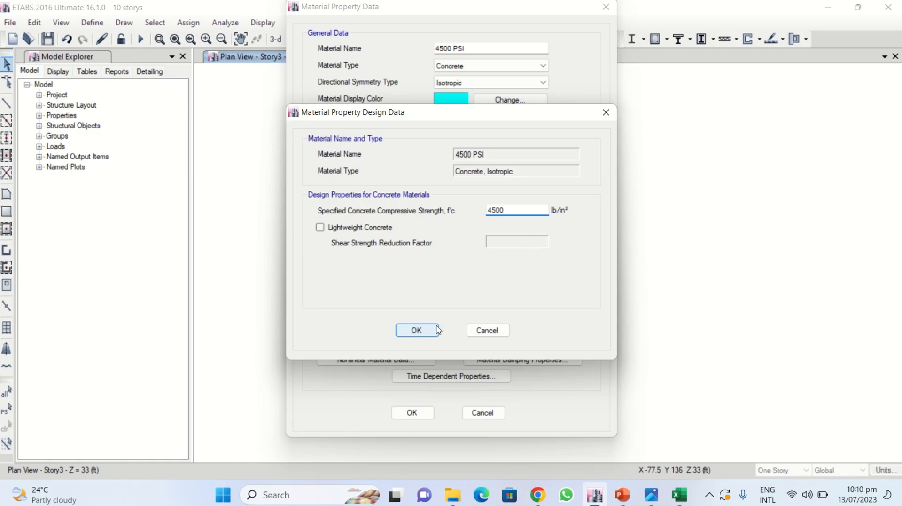
{"action": "left_click", "coordinate": [414, 330]}
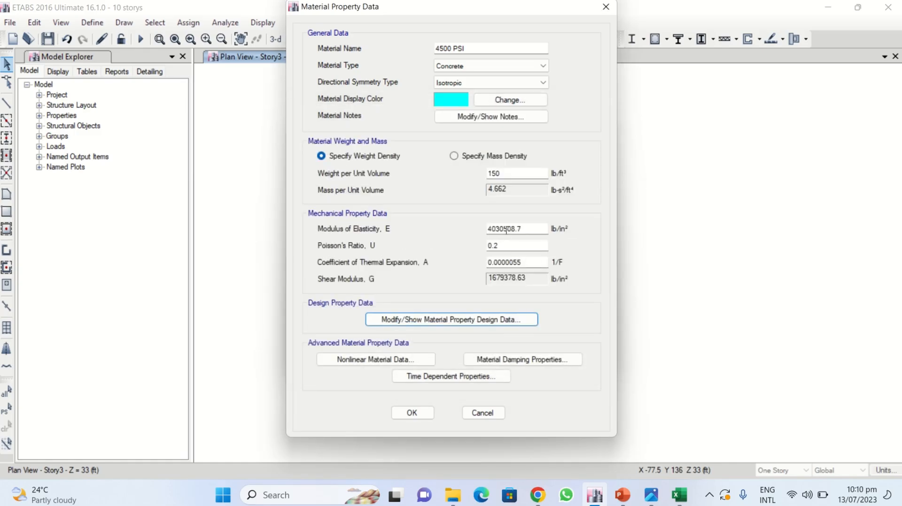
- In the SLAB THICKNESS workbook, compute the square root of 4500 in cell J9
{"action": "double_click", "coordinate": [523, 229]}
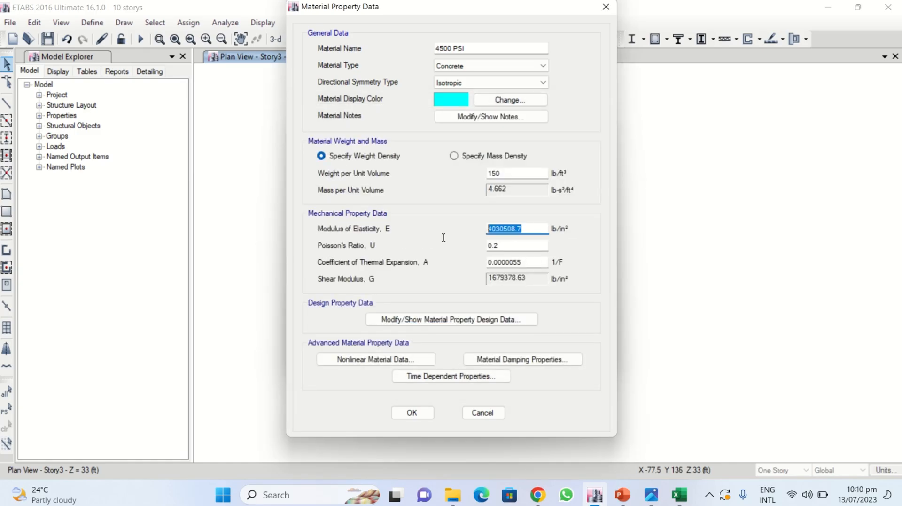
{"action": "left_click", "coordinate": [534, 229]}
{"action": "left_click_drag", "start_coordinate": [523, 229], "coordinate": [447, 238]}
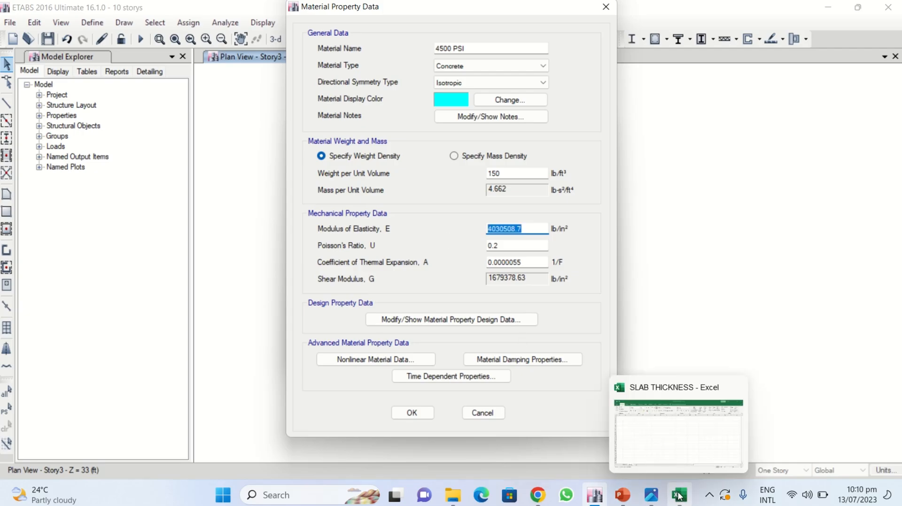
{"action": "left_click", "coordinate": [679, 495]}
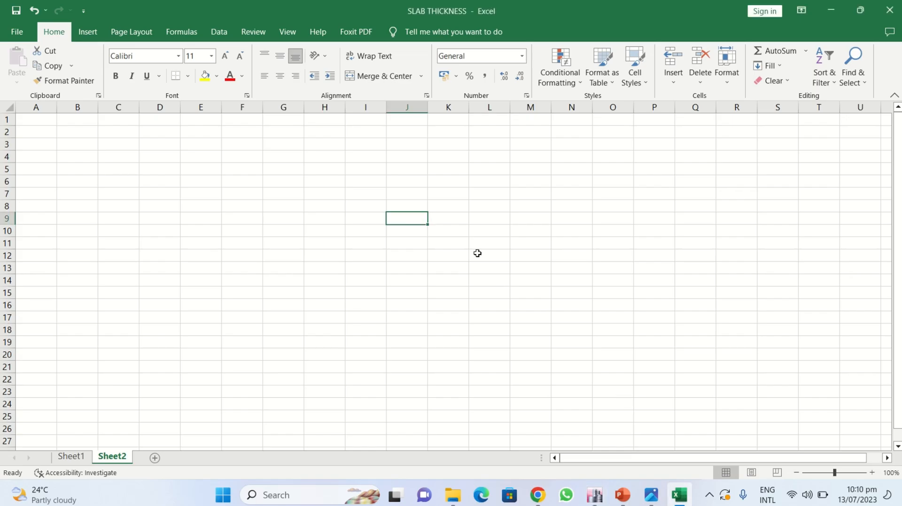
{"action": "type", "text": "=S"}
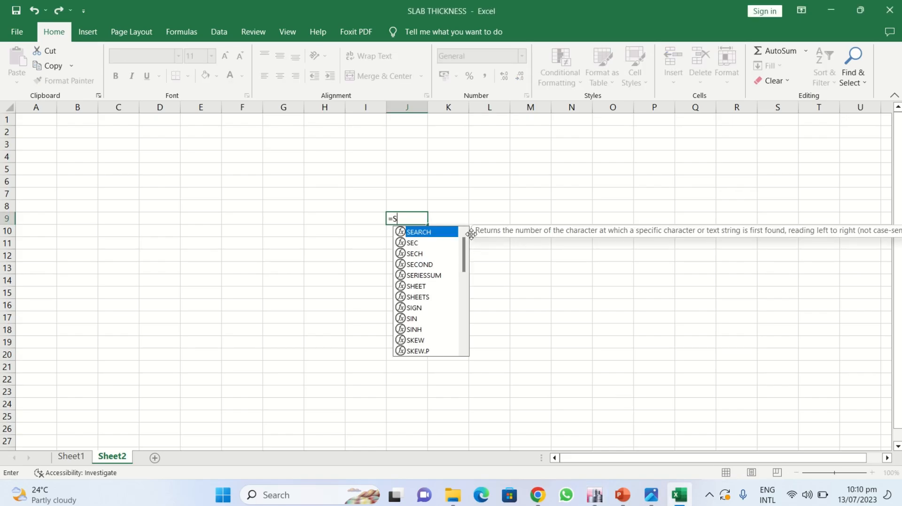
{"action": "type", "text": "QRT"}
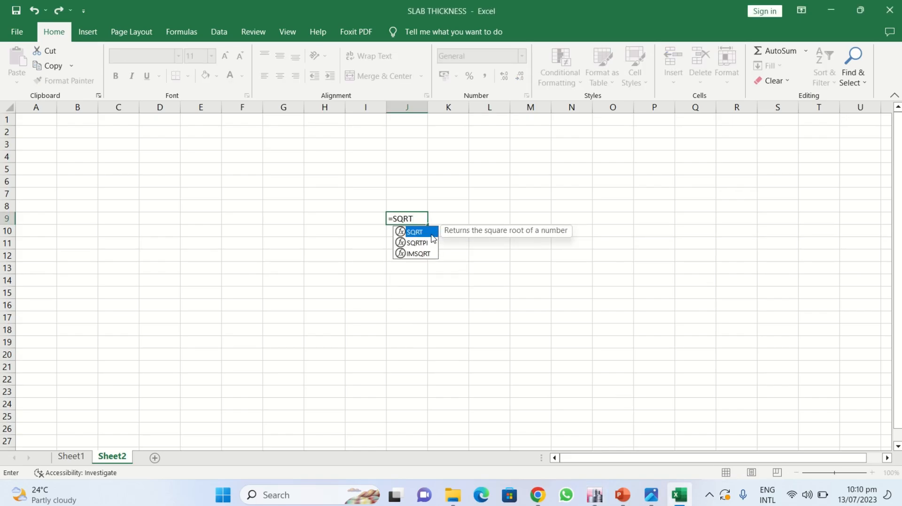
{"action": "double_click", "coordinate": [431, 233]}
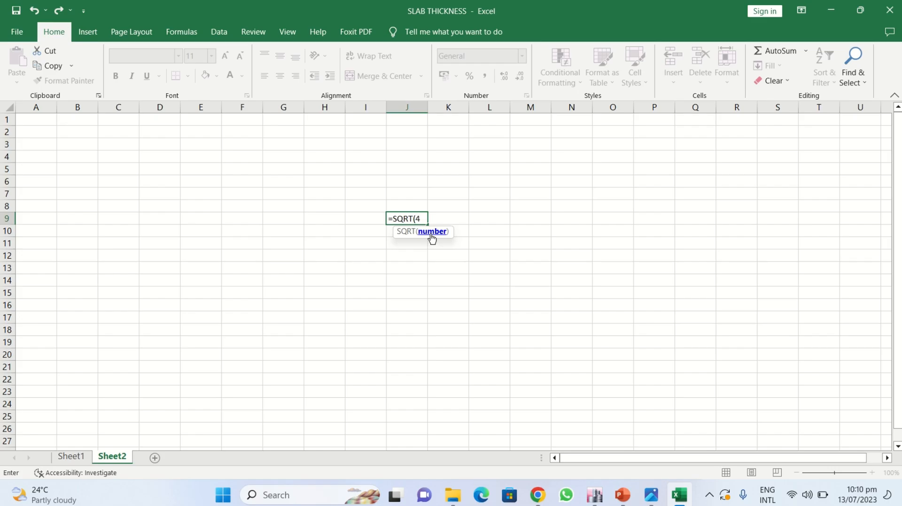
{"action": "type", "text": "4500"}
{"action": "key", "text": "Return"}
- In cell K9, multiply J9 by 5700 to obtain the modulus of elasticity
{"action": "key", "text": "Up"}
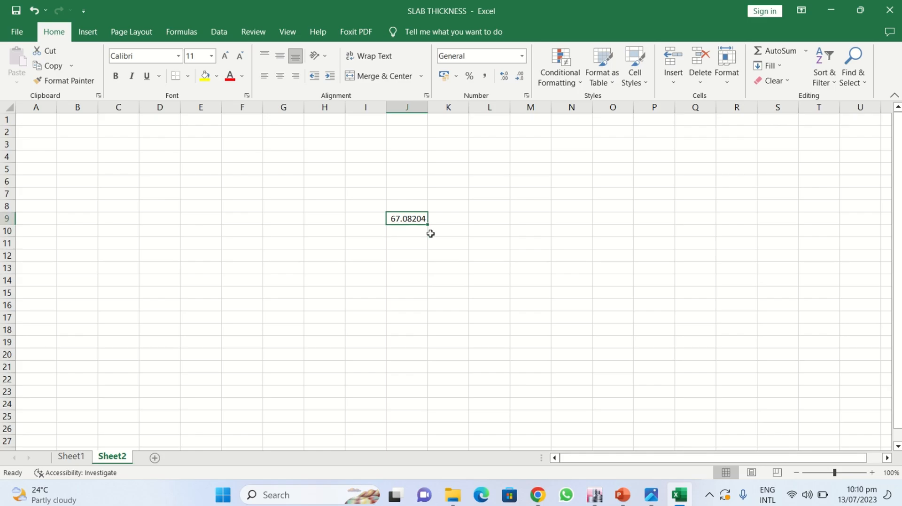
{"action": "key", "text": "Right"}
{"action": "type", "text": "="}
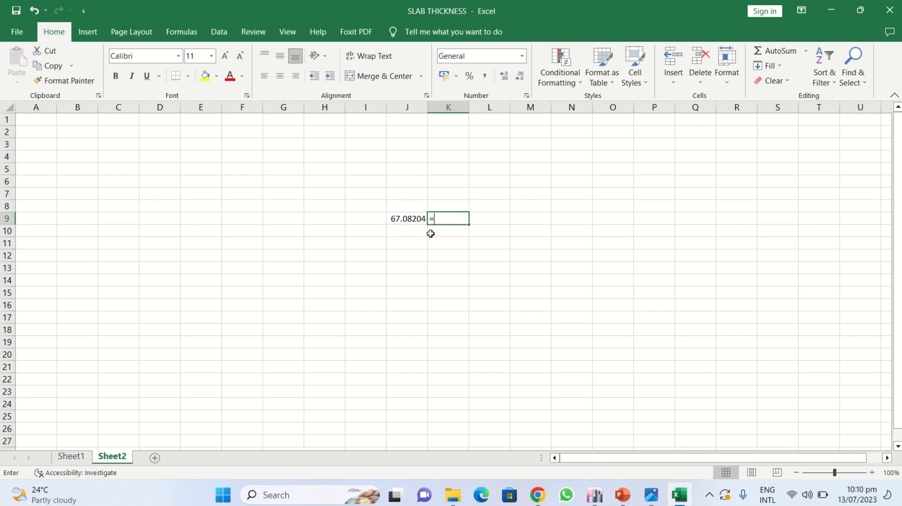
{"action": "key", "text": "Left"}
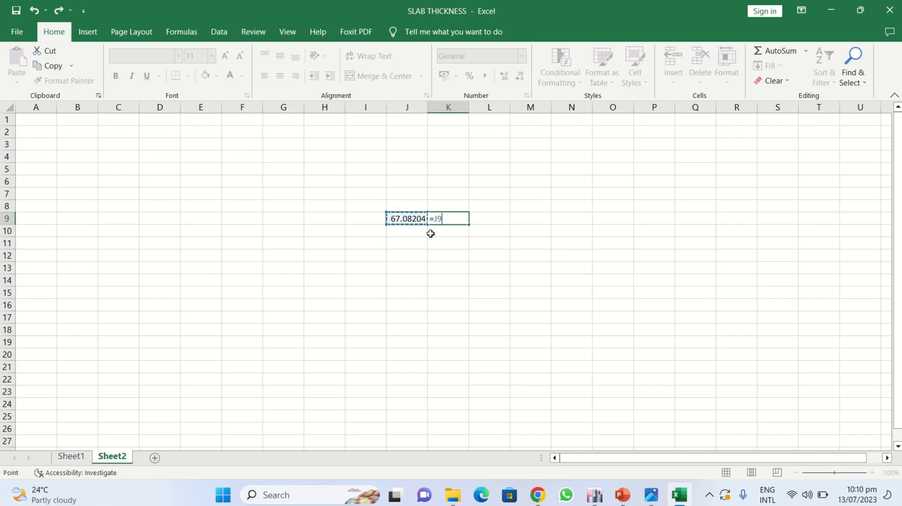
{"action": "type", "text": "*57000"}
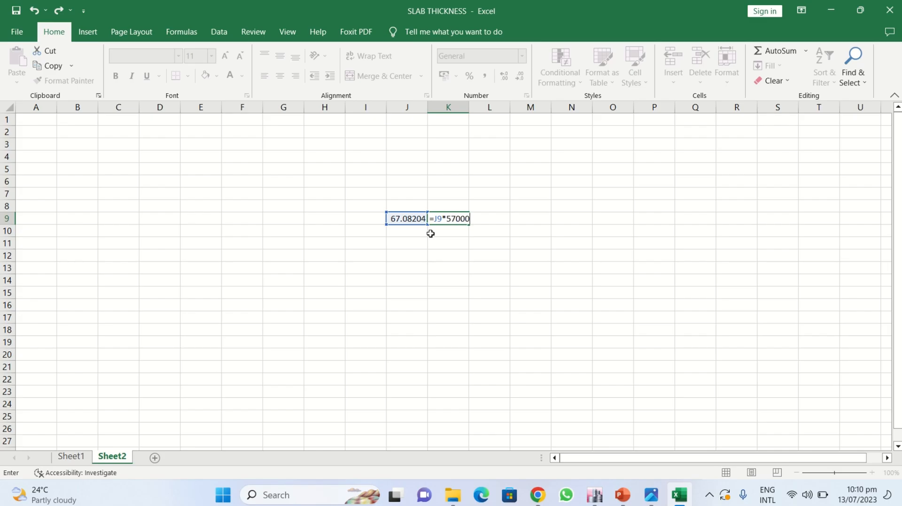
{"action": "key", "text": "Return"}
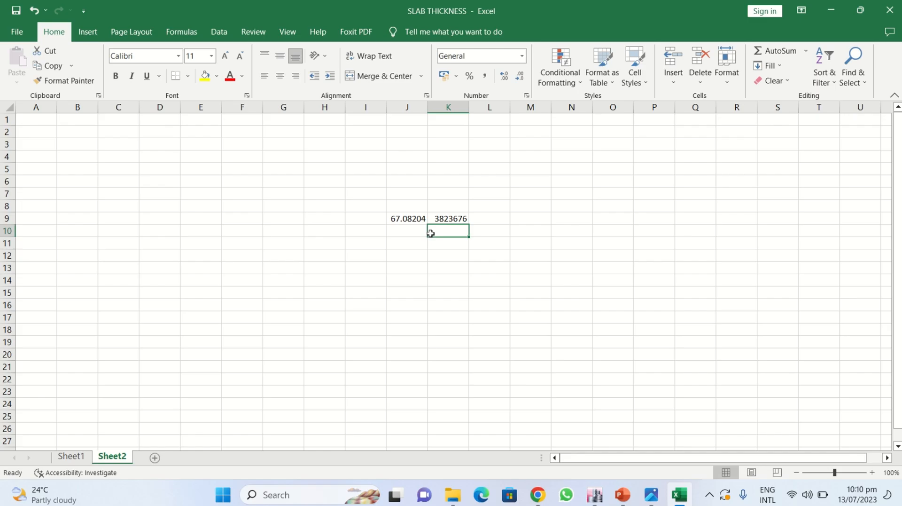
- Copy the computed modulus value from cell K9
{"action": "double_click", "coordinate": [450, 218]}
{"action": "key", "text": "Return"}
{"action": "left_click", "coordinate": [448, 219]}
{"action": "key", "text": "ctrl+c"}
{"action": "left_click", "coordinate": [456, 253]}
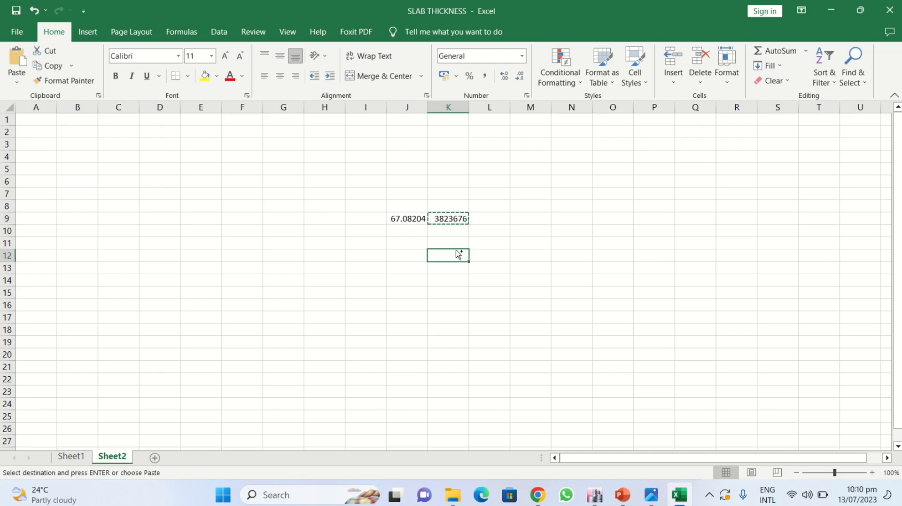
- Paste the modulus from K9 into cell K12 as values only
{"action": "key", "text": "ctrl+v"}
{"action": "key", "text": "ctrl"}
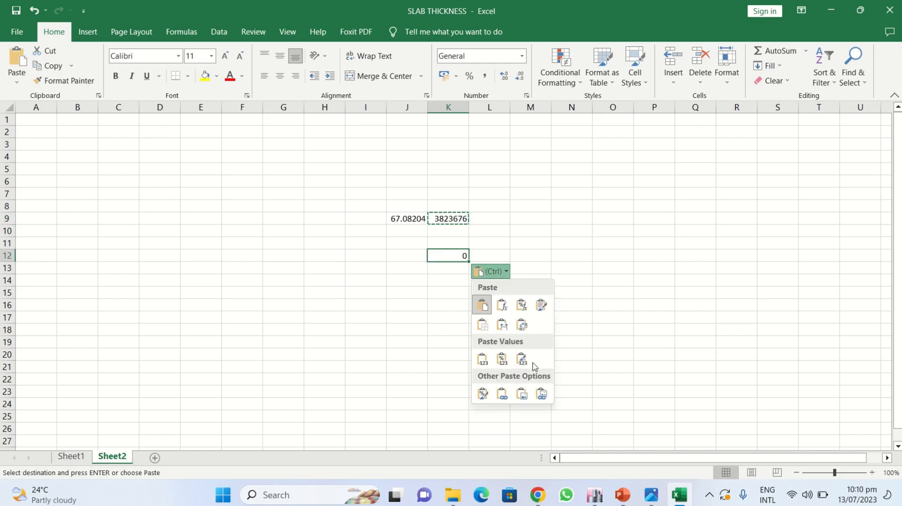
{"action": "left_click", "coordinate": [488, 360]}
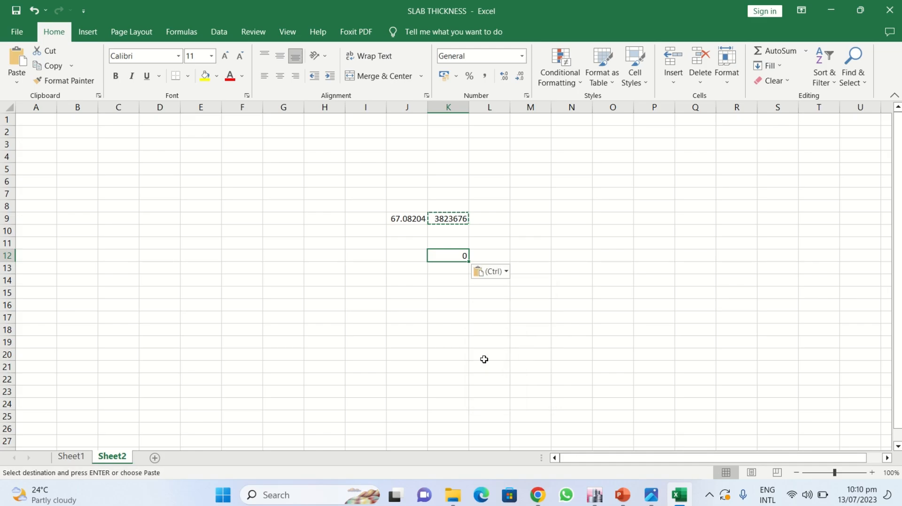
- Open cell K12 for editing and copy its numeric modulus value as text
{"action": "double_click", "coordinate": [455, 256]}
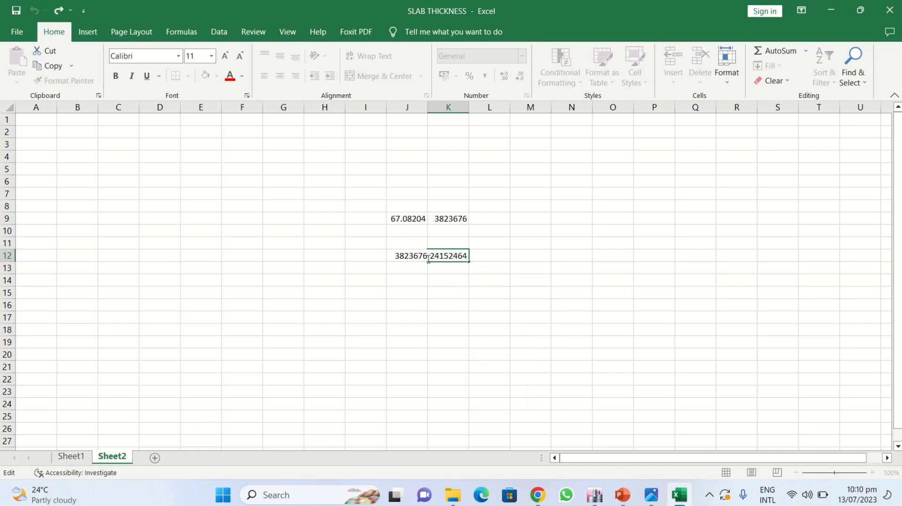
{"action": "left_click_drag", "start_coordinate": [425, 257], "coordinate": [368, 258]}
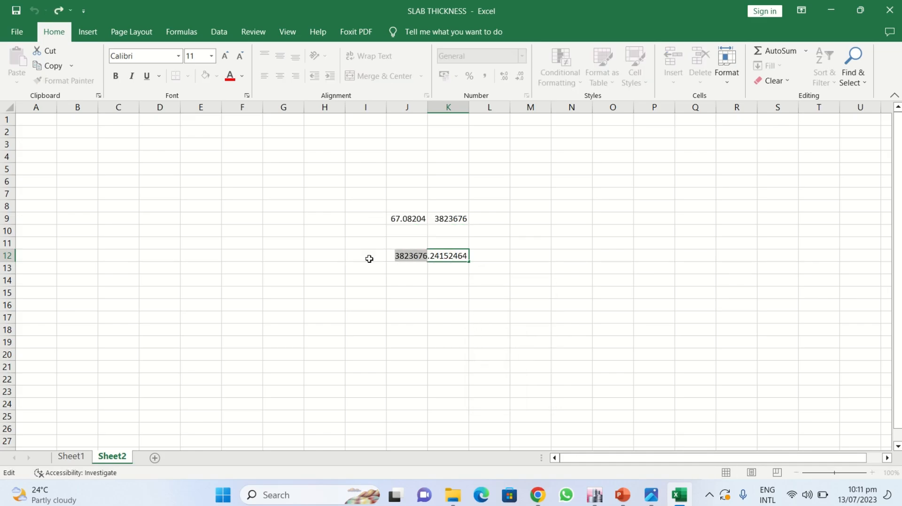
{"action": "key", "text": "ctrl+c"}
- In ETABS, set the 4500 PSI material's modulus of elasticity to 3823676 lb/in² and close both material dialogs
{"action": "left_click", "coordinate": [594, 494]}
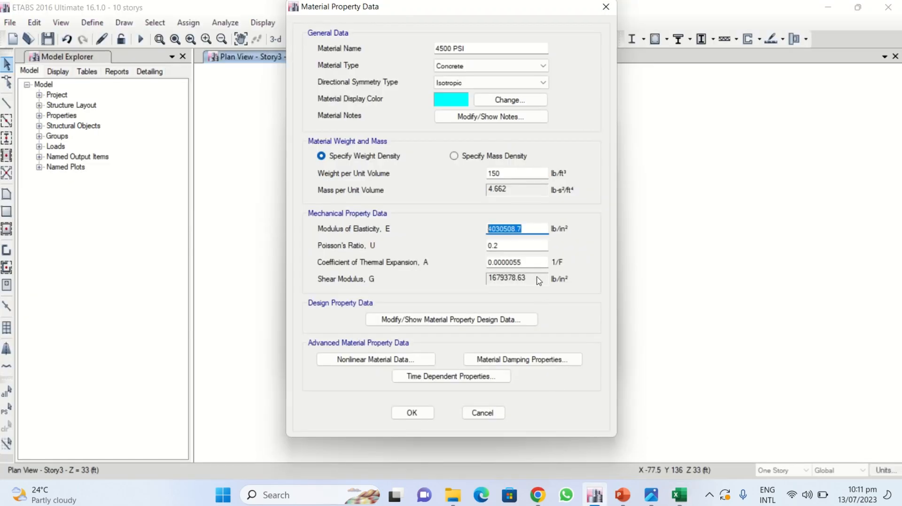
{"action": "key", "text": "ctrl+v"}
{"action": "left_click_drag", "start_coordinate": [491, 18], "coordinate": [411, 23]}
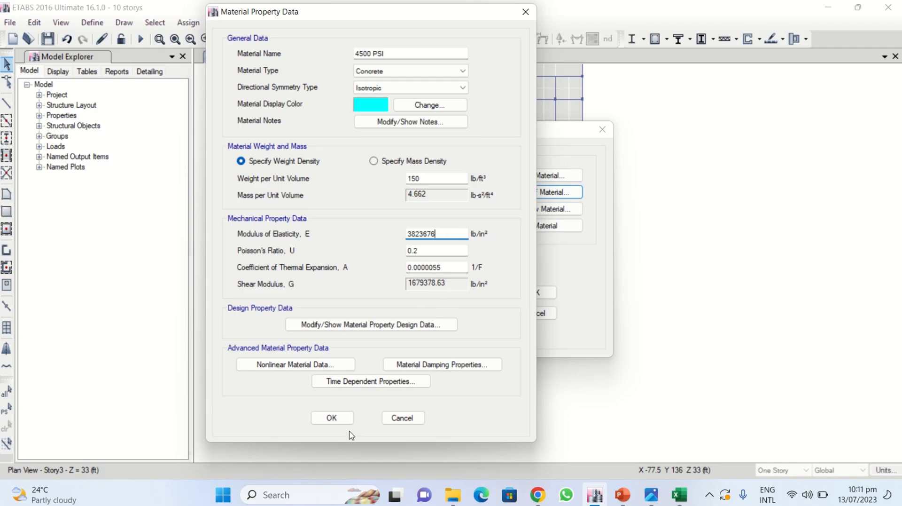
{"action": "left_click", "coordinate": [342, 418]}
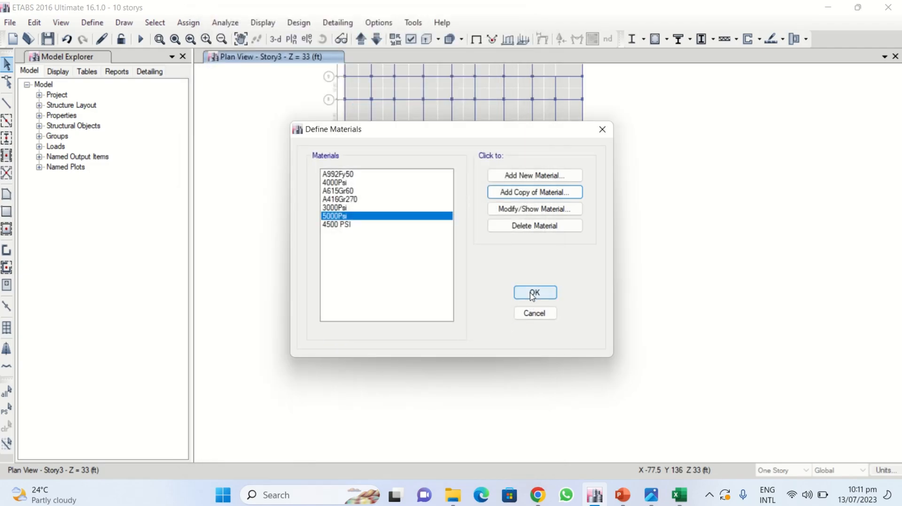
{"action": "left_click", "coordinate": [532, 293]}
- Switch to the PowerPoint lecture and move on to the slide about ACI 318-14 steel bars
{"action": "left_click", "coordinate": [629, 495]}
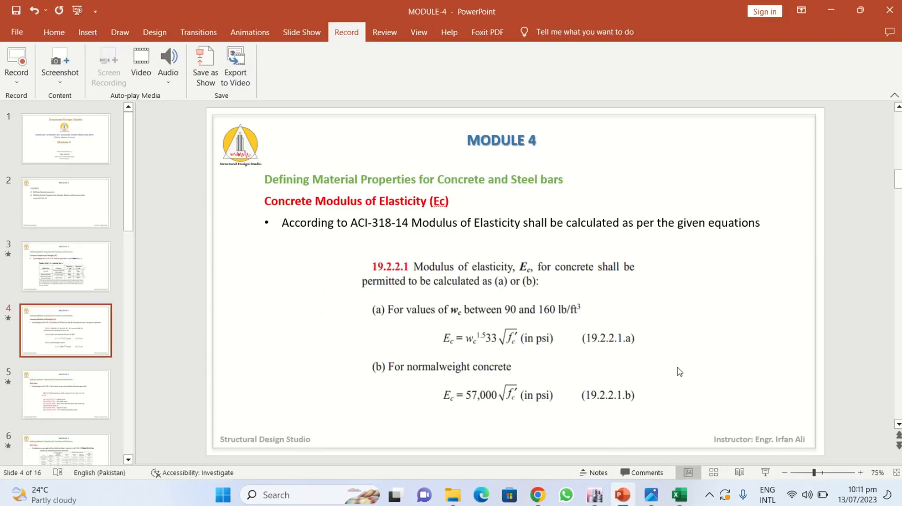
{"action": "scroll", "coordinate": [680, 371], "scroll_direction": "down", "scroll_amount": 1}
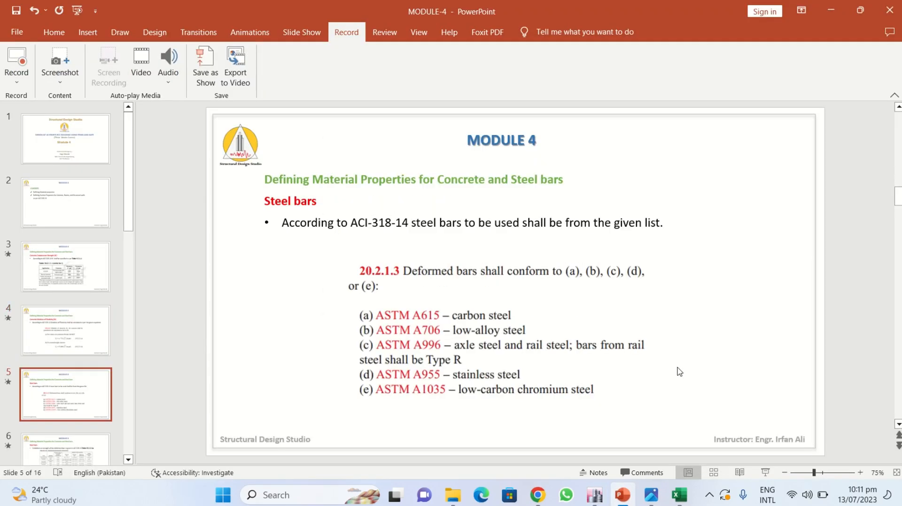
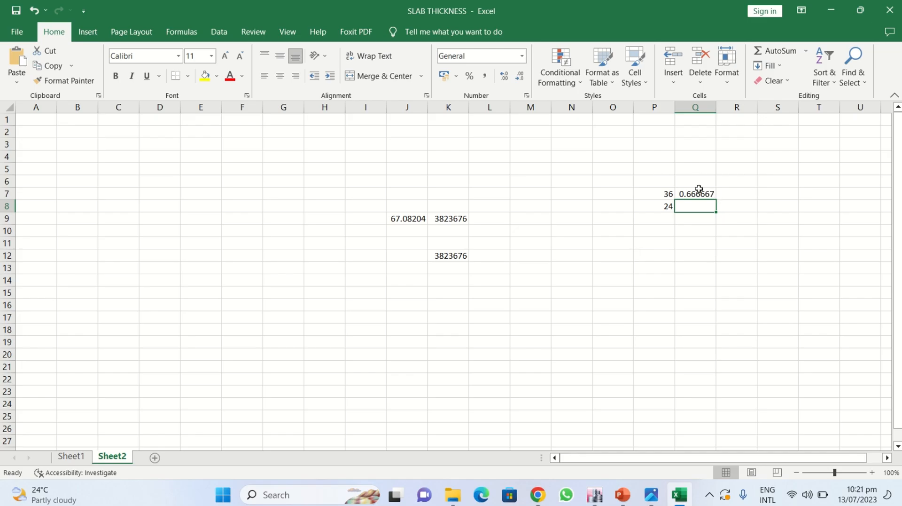
- Enter 12 and 36 in P13 and P14 and compute their ratio in Q13 with the formula =P13/P14
{"action": "left_click", "coordinate": [677, 222]}
{"action": "left_click", "coordinate": [650, 268]}
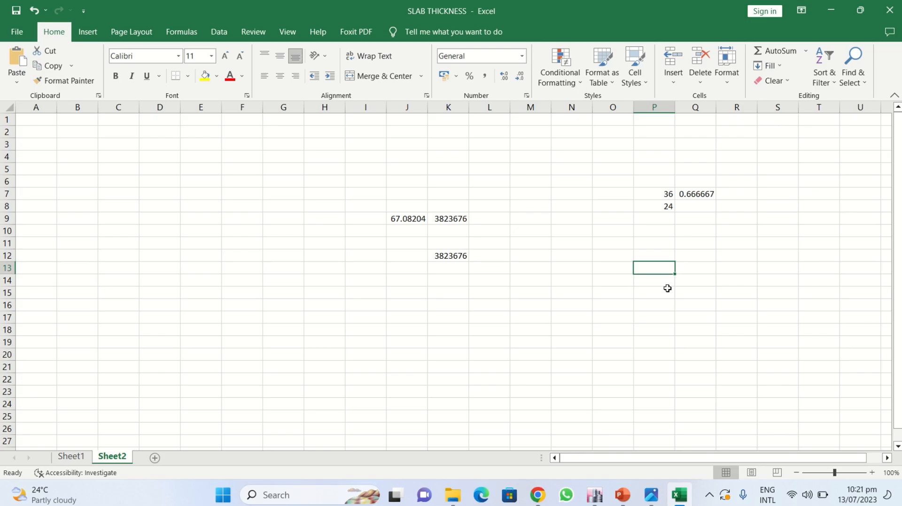
{"action": "type", "text": "12"}
{"action": "key", "text": "Return"}
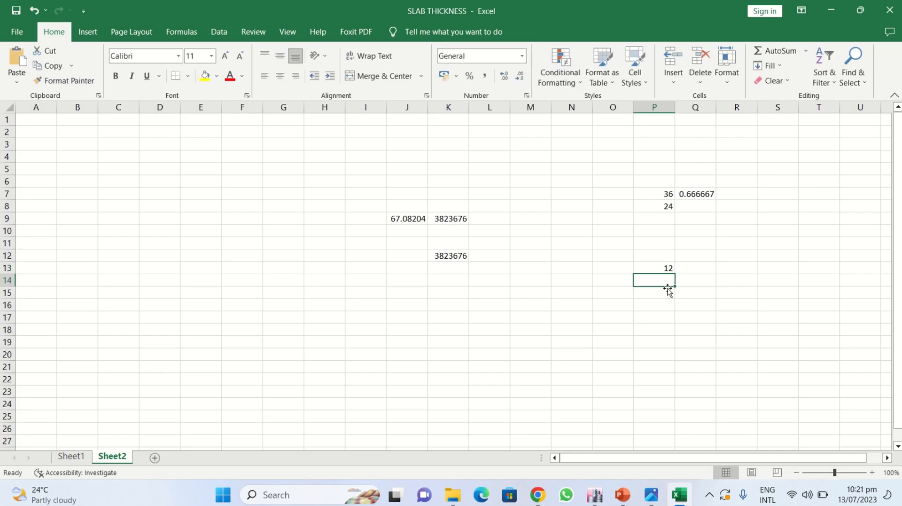
{"action": "type", "text": "36"}
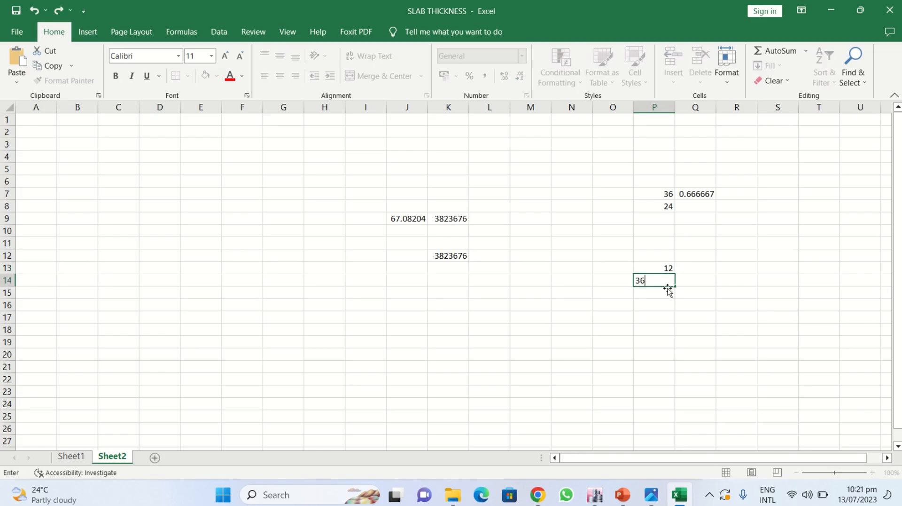
{"action": "key", "text": "Up"}
{"action": "key", "text": "Right"}
{"action": "type", "text": "="}
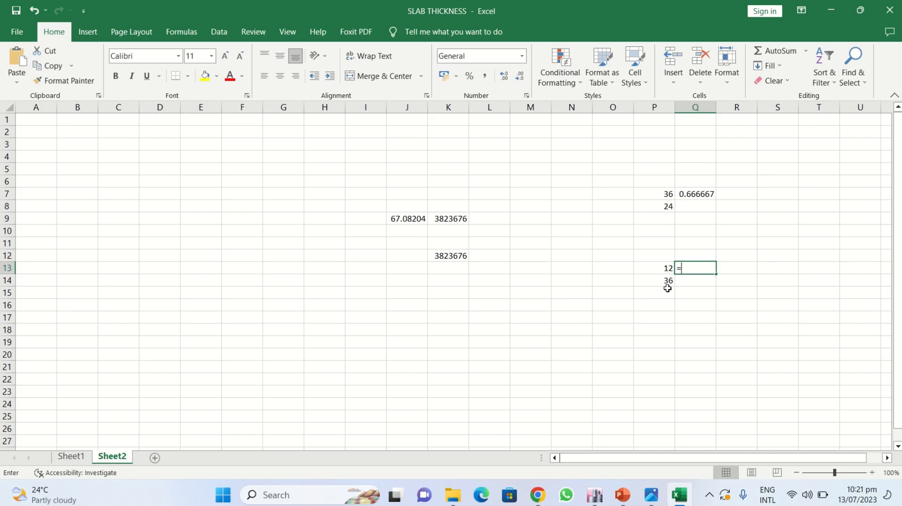
{"action": "key", "text": "Left"}
{"action": "type", "text": "/"}
{"action": "key", "text": "Down"}
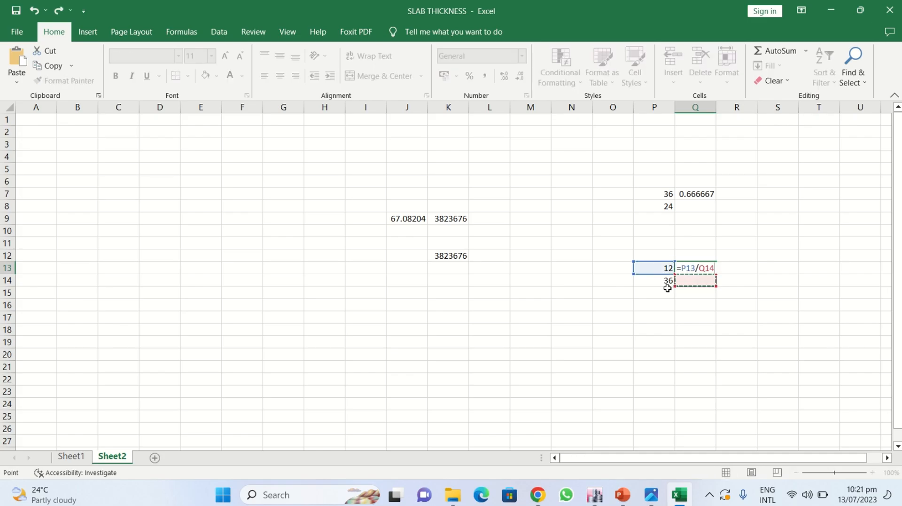
{"action": "key", "text": "Left"}
{"action": "key", "text": "Return"}
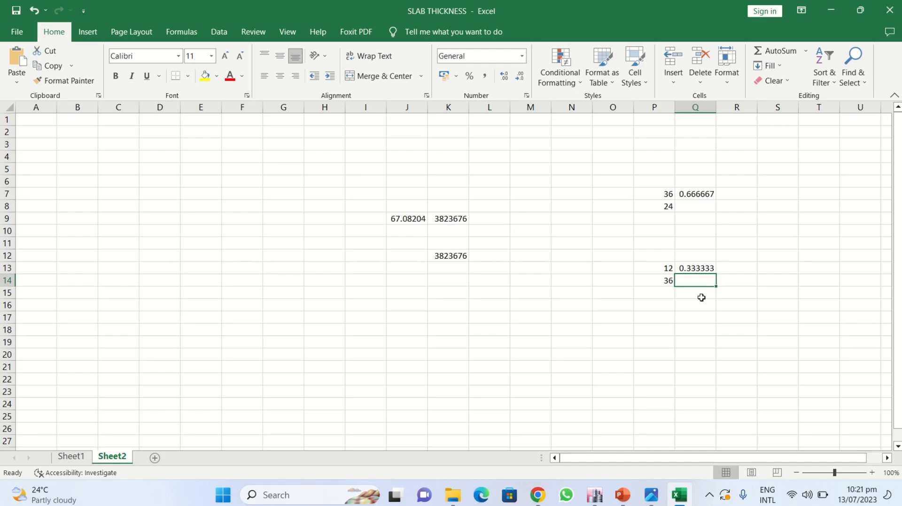
- Try 18 in P13 in place of 12, then undo the change
{"action": "left_click", "coordinate": [663, 269]}
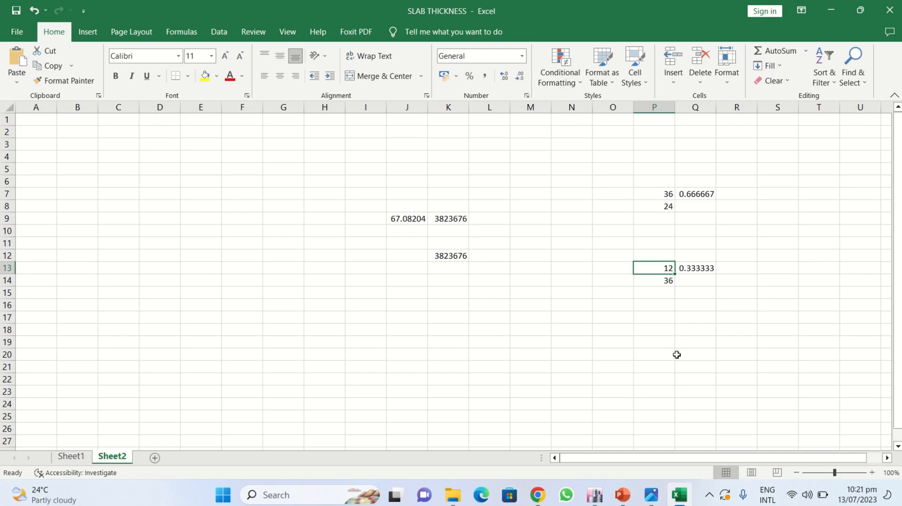
{"action": "type", "text": "1"}
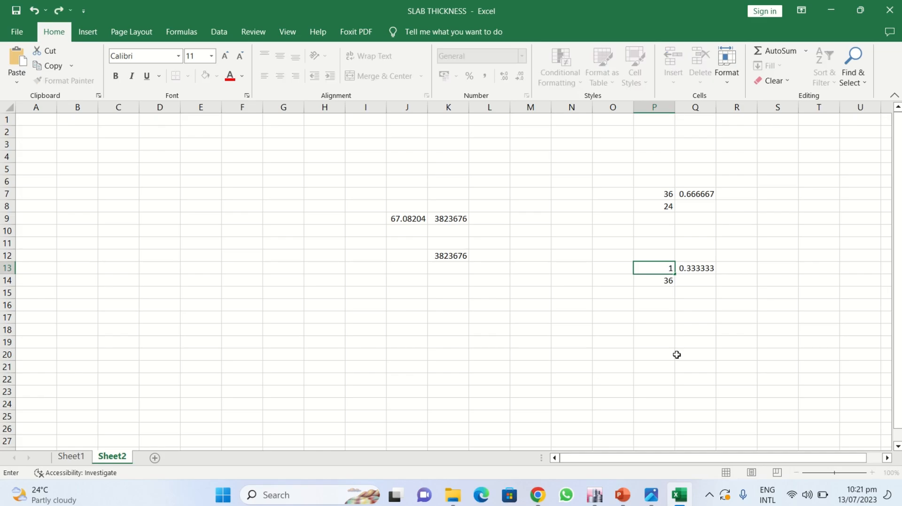
{"action": "type", "text": "8"}
{"action": "key", "text": "Return"}
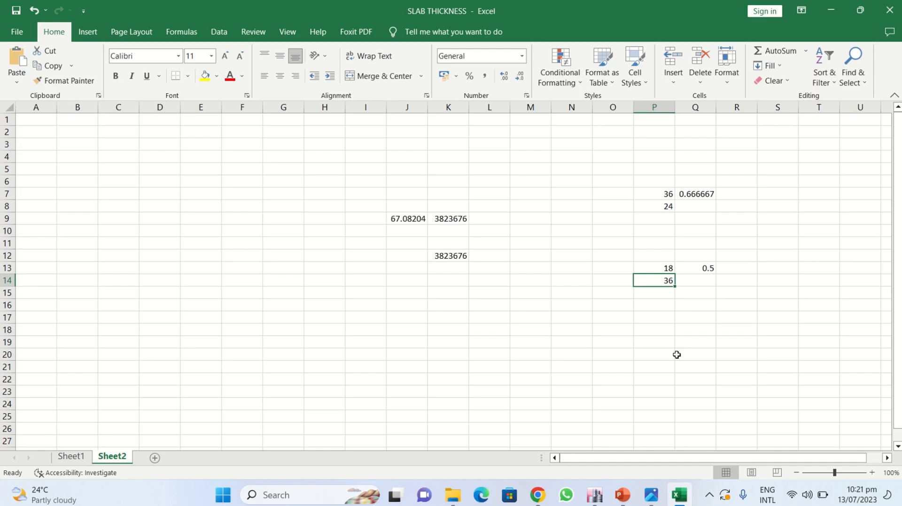
{"action": "key", "text": "Up"}
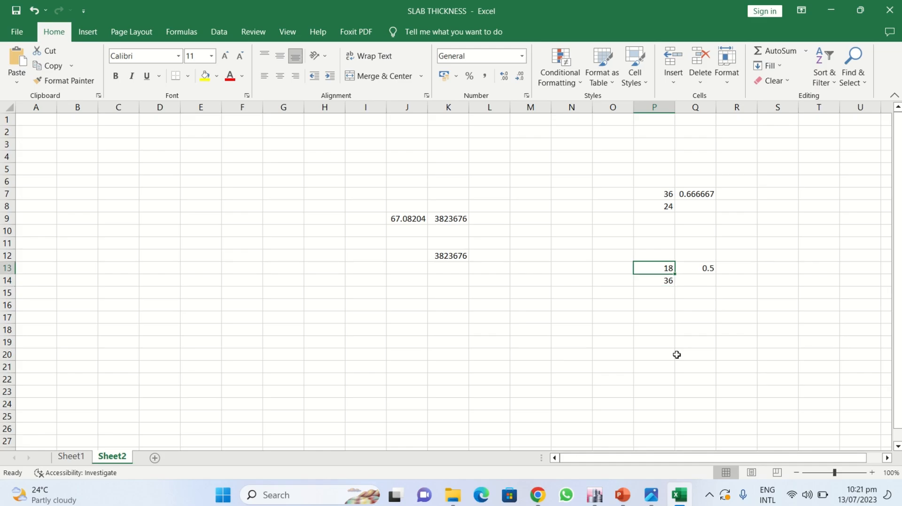
{"action": "key", "text": "ctrl+z"}
{"action": "key", "text": "Down"}
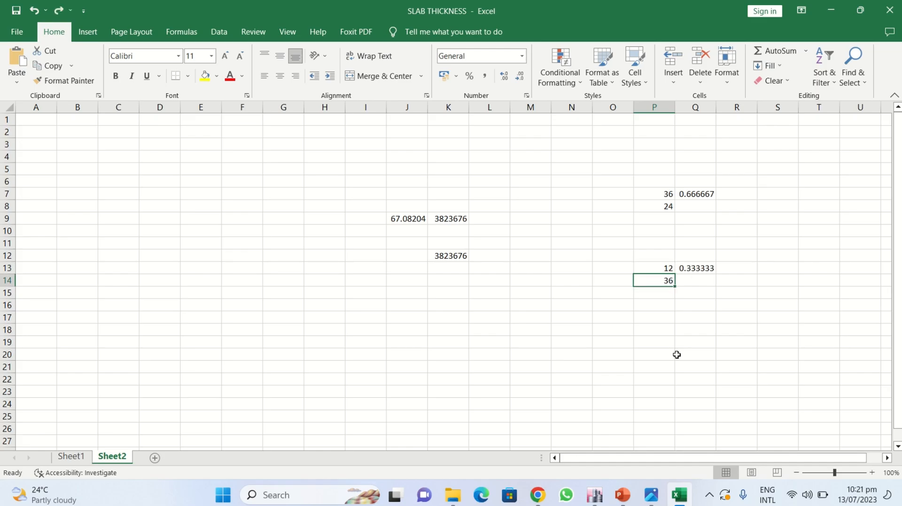
- Try 30 in P14 in place of 36, then restore P14 to 36
{"action": "type", "text": "30"}
{"action": "key", "text": "Return"}
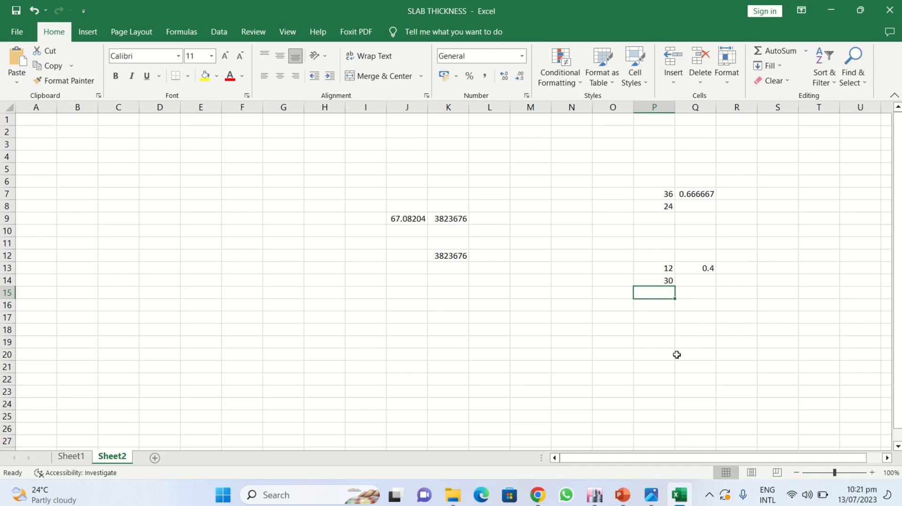
{"action": "key", "text": "Up"}
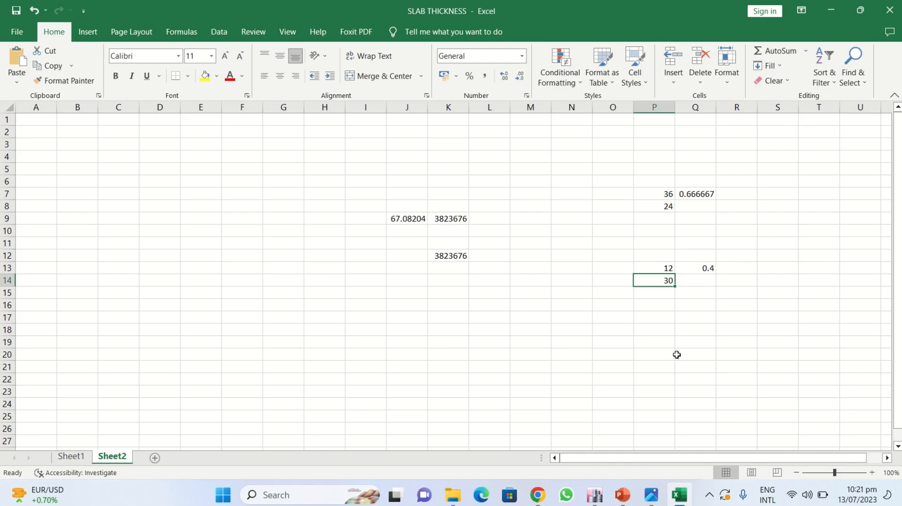
{"action": "type", "text": "36"}
{"action": "key", "text": "Return"}
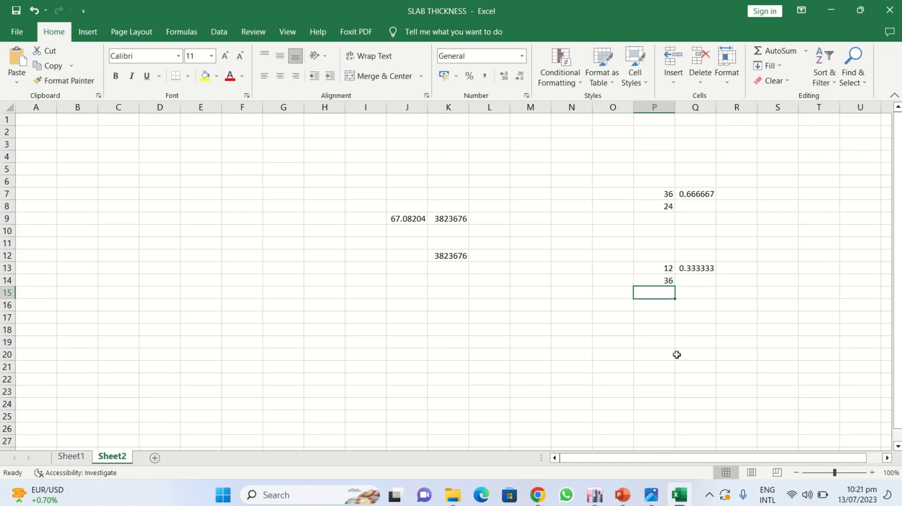
{"action": "left_click", "coordinate": [664, 268]}
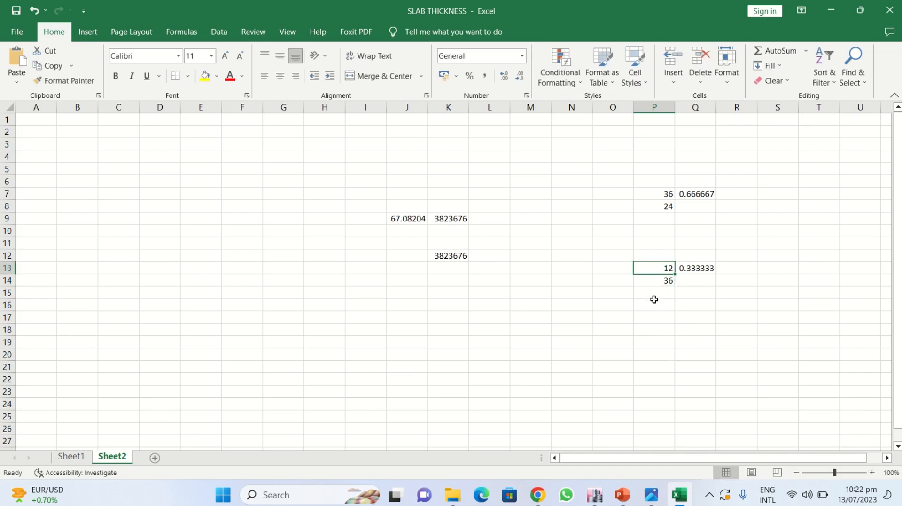
{"action": "left_click", "coordinate": [663, 281]}
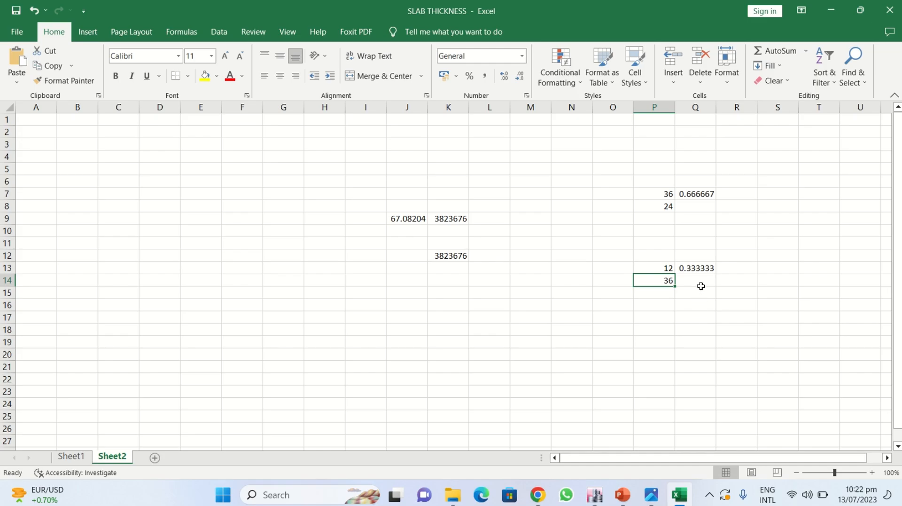
{"action": "left_click", "coordinate": [700, 268]}
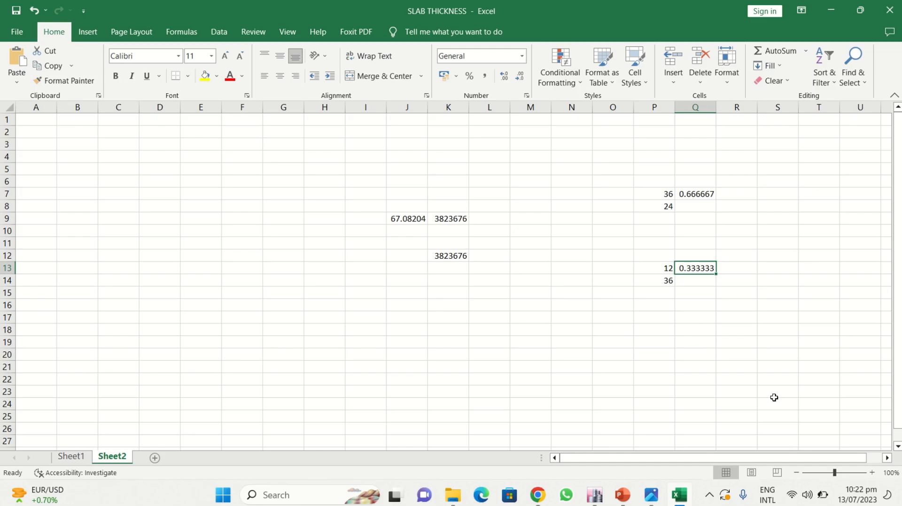
{"action": "left_click", "coordinate": [696, 321]}
{"action": "left_click", "coordinate": [808, 496]}
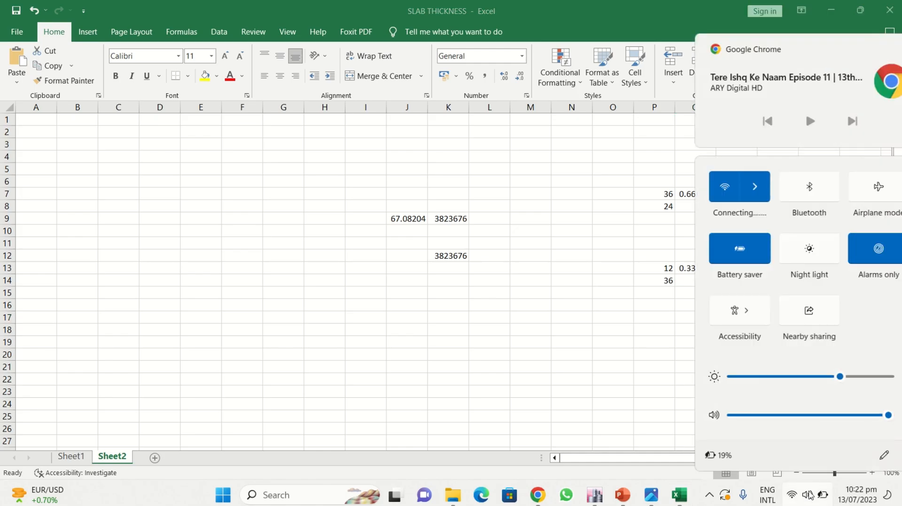
{"action": "left_click_drag", "start_coordinate": [812, 376], "coordinate": [860, 379]}
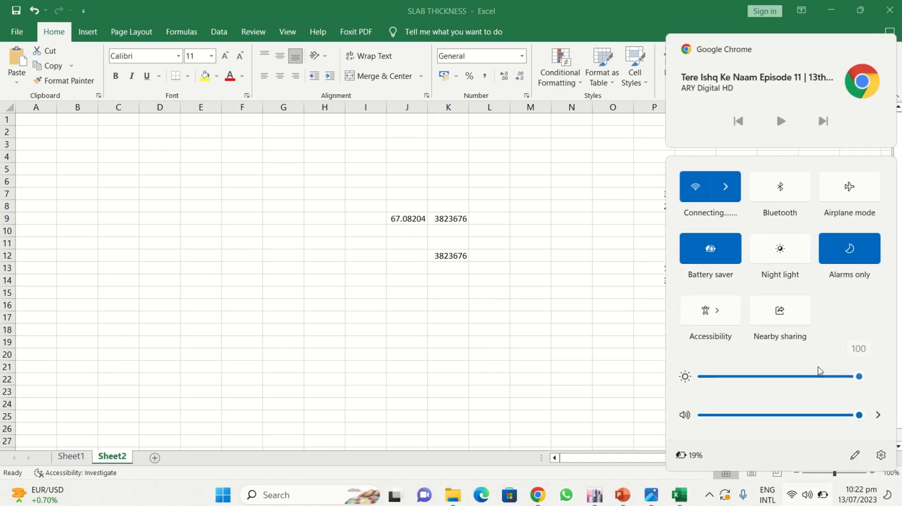
{"action": "left_click", "coordinate": [597, 316]}
- Switch to the PowerPoint lecture and review the slide on SMF column dimensional limits
{"action": "left_click", "coordinate": [621, 495]}
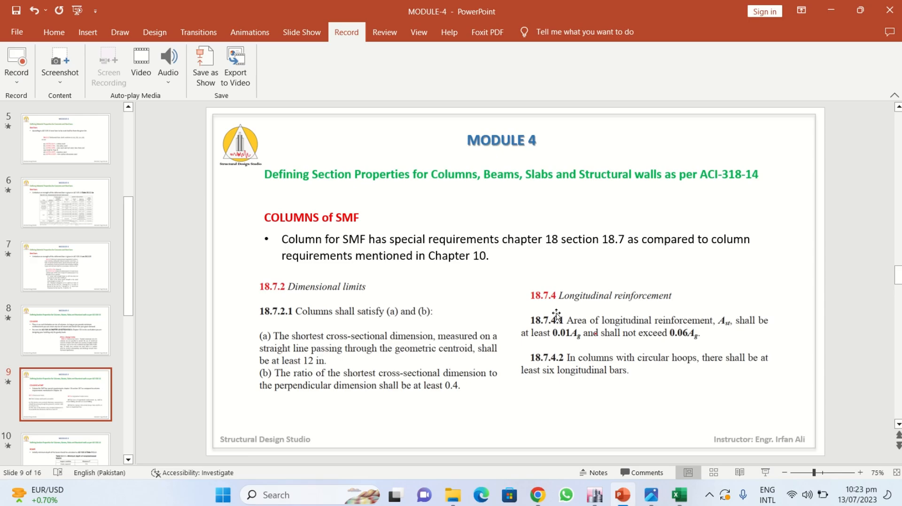
{"action": "scroll", "coordinate": [640, 429], "scroll_direction": "down", "scroll_amount": 1}
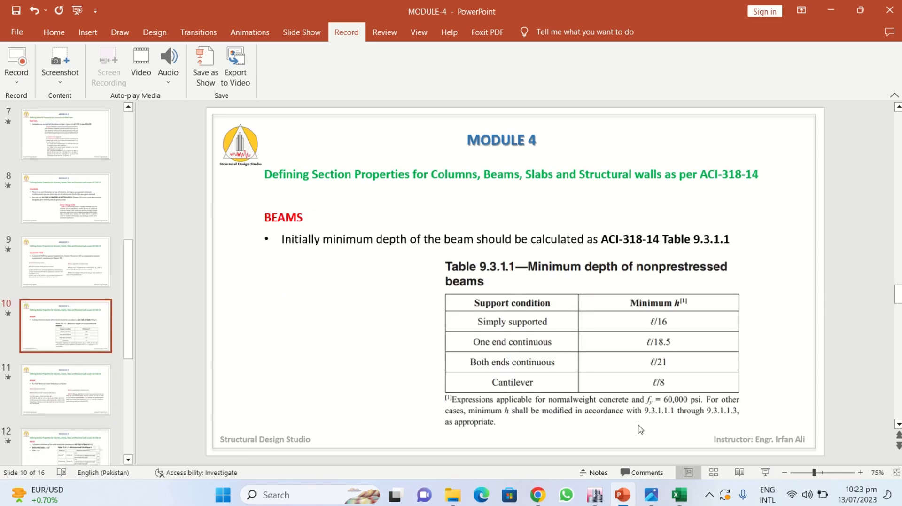
{"action": "scroll", "coordinate": [639, 427], "scroll_direction": "up", "scroll_amount": 1}
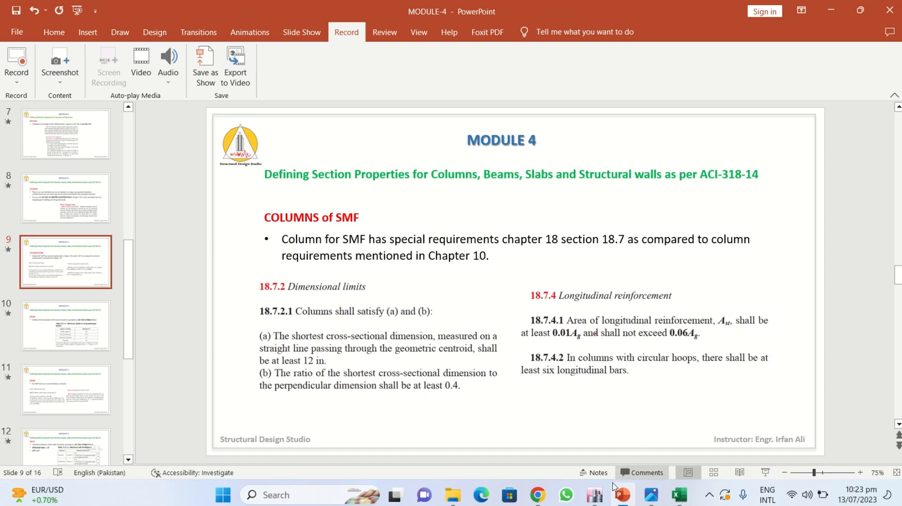
- Switch back to ETABS and start adding a new concrete rectangular frame section
{"action": "left_click", "coordinate": [594, 495]}
{"action": "left_click", "coordinate": [93, 22]}
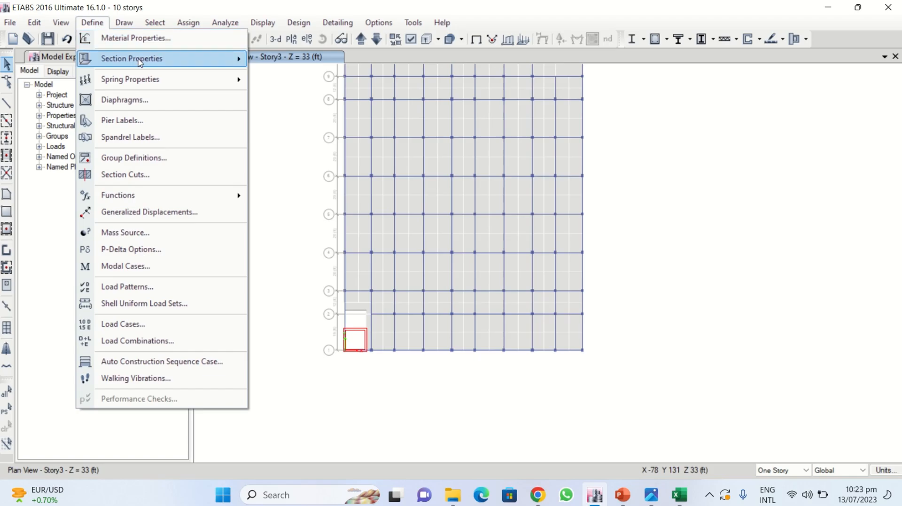
{"action": "mouse_move", "coordinate": [148, 62]}
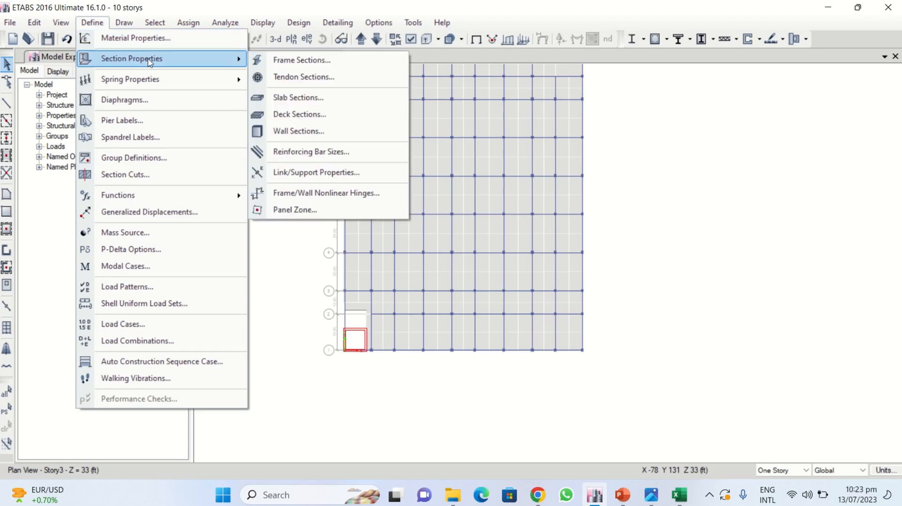
{"action": "left_click", "coordinate": [226, 23]}
{"action": "left_click", "coordinate": [100, 23]}
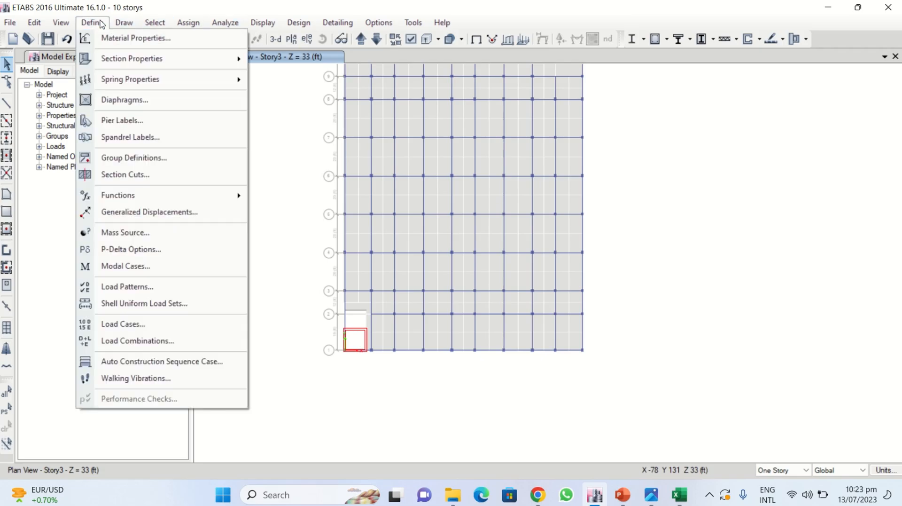
{"action": "mouse_move", "coordinate": [202, 58]}
{"action": "left_click", "coordinate": [310, 58]}
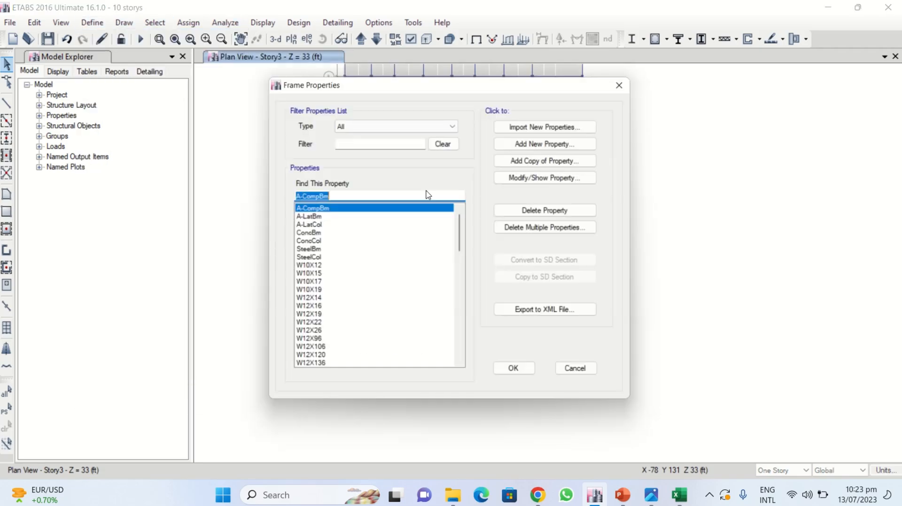
{"action": "left_click_drag", "start_coordinate": [465, 87], "coordinate": [347, 59]}
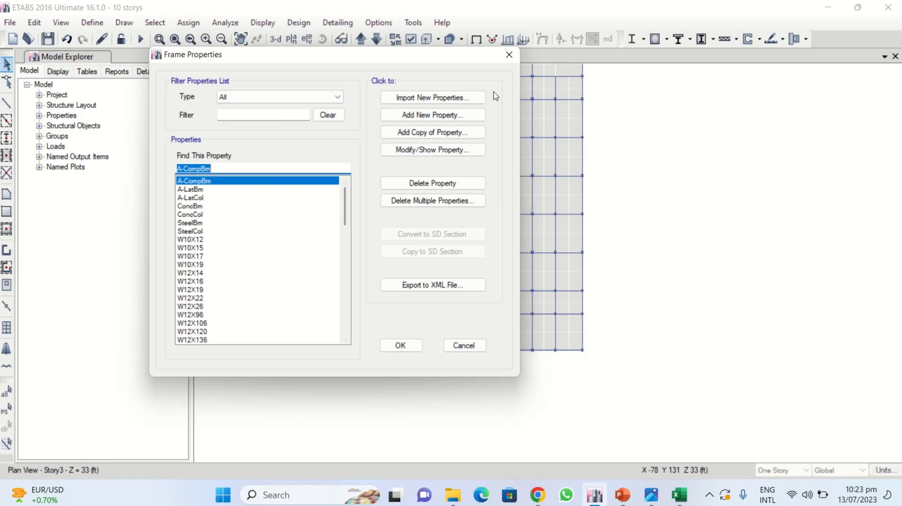
{"action": "left_click", "coordinate": [420, 118]}
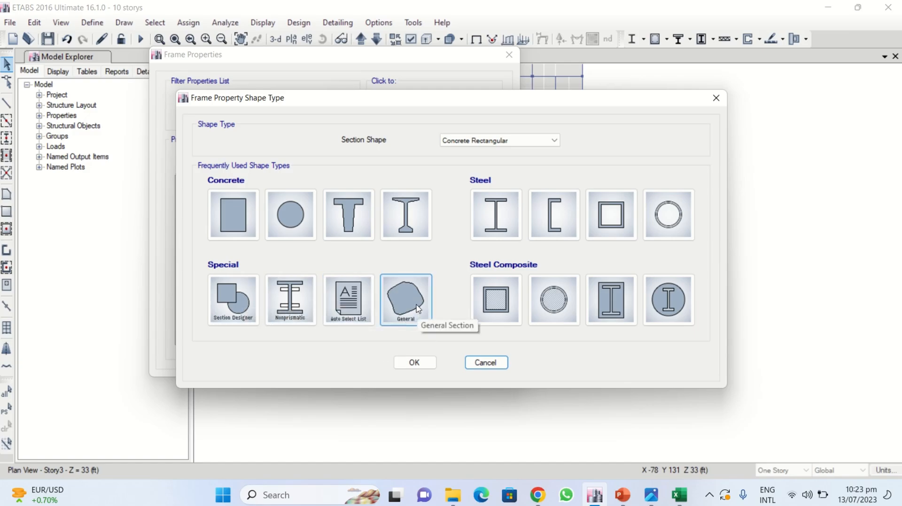
{"action": "left_click", "coordinate": [227, 213]}
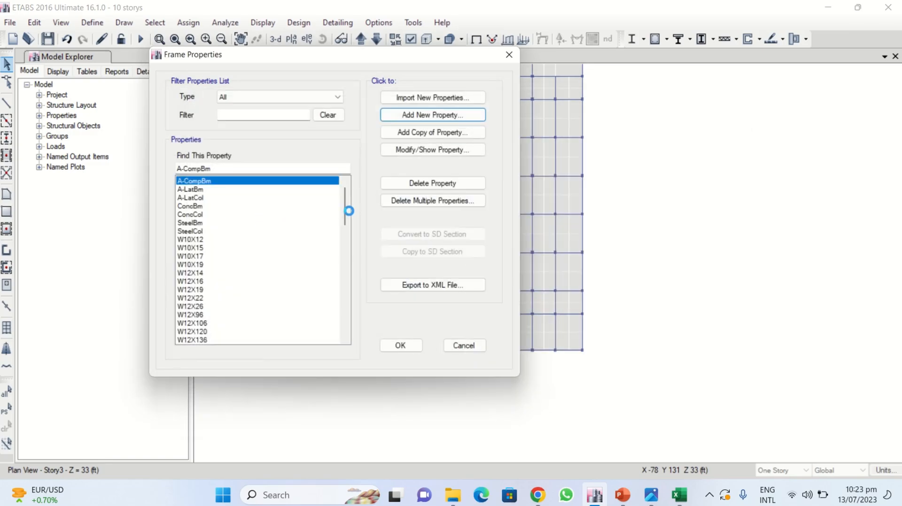
- Name the new frame section C24X24 5000 PSI and assign it the 5000Psi material
{"action": "type", "text": "c"}
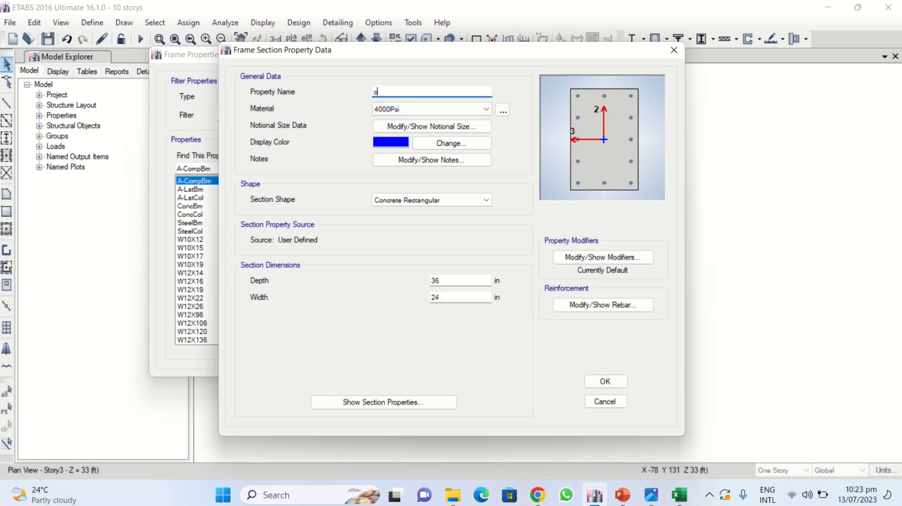
{"action": "key", "text": "BackSpace"}
{"action": "type", "text": "C24"}
{"action": "type", "text": "X24"}
{"action": "type", "text": " 5000"}
{"action": "type", "text": " OSI"}
{"action": "key", "text": "BackSpace"}
{"action": "key", "text": "BackSpace"}
{"action": "key", "text": "BackSpace"}
{"action": "type", "text": "PSI"}
{"action": "left_click", "coordinate": [413, 113]}
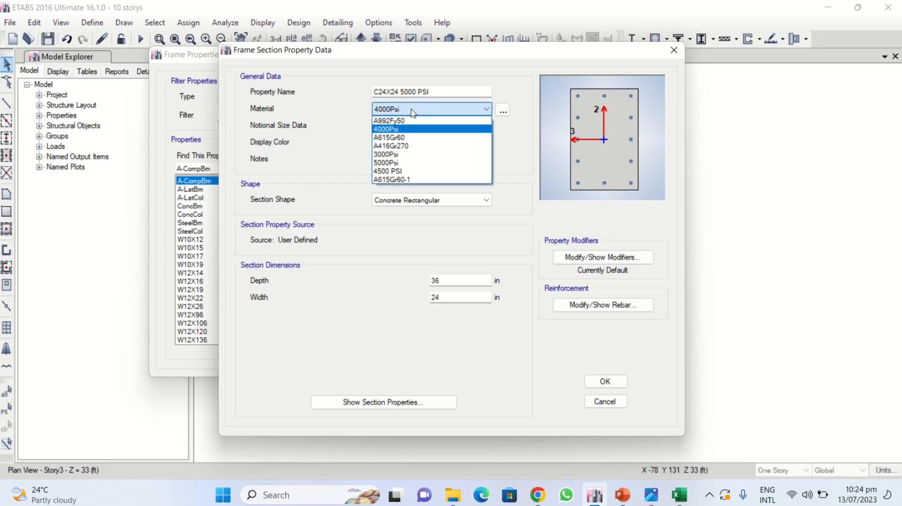
{"action": "left_click", "coordinate": [404, 167]}
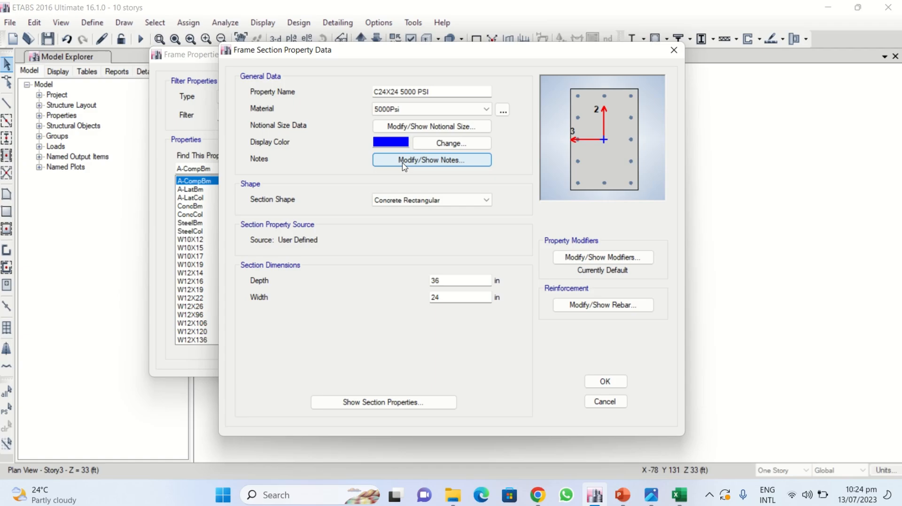
- Inspect the section's notional size and notes dialogs without changing them
{"action": "left_click", "coordinate": [407, 131]}
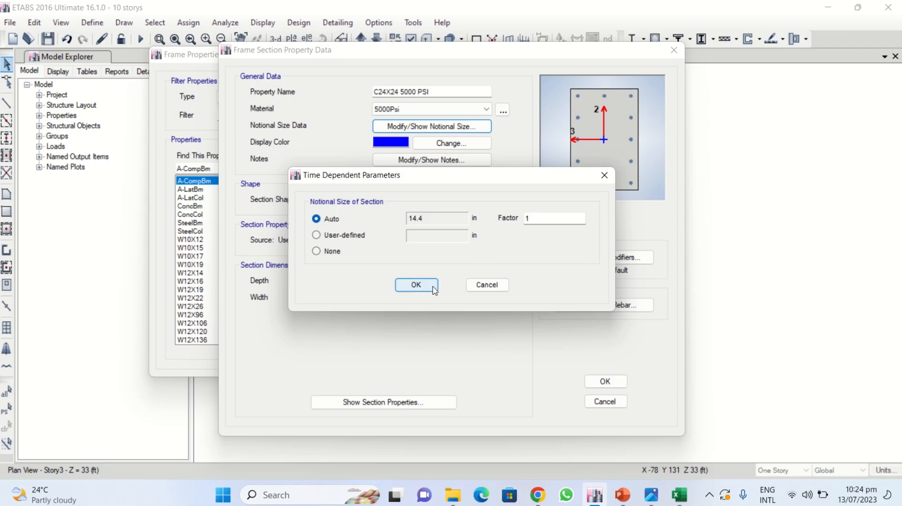
{"action": "left_click", "coordinate": [416, 284]}
{"action": "left_click_drag", "start_coordinate": [514, 57], "coordinate": [471, 34]}
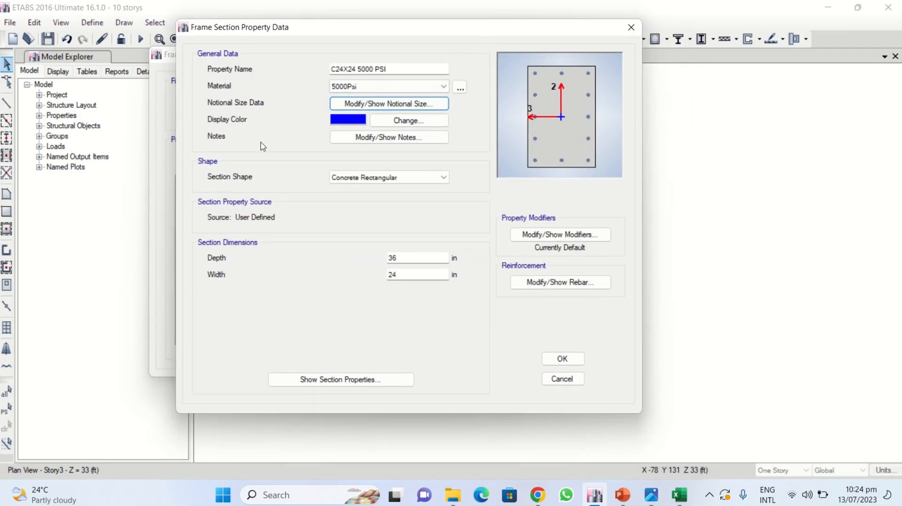
{"action": "left_click", "coordinate": [348, 139]}
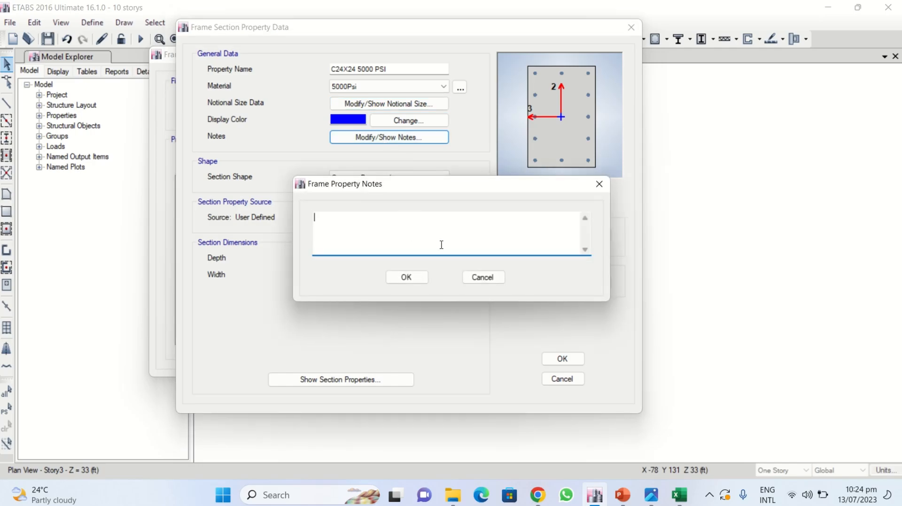
{"action": "left_click", "coordinate": [492, 278]}
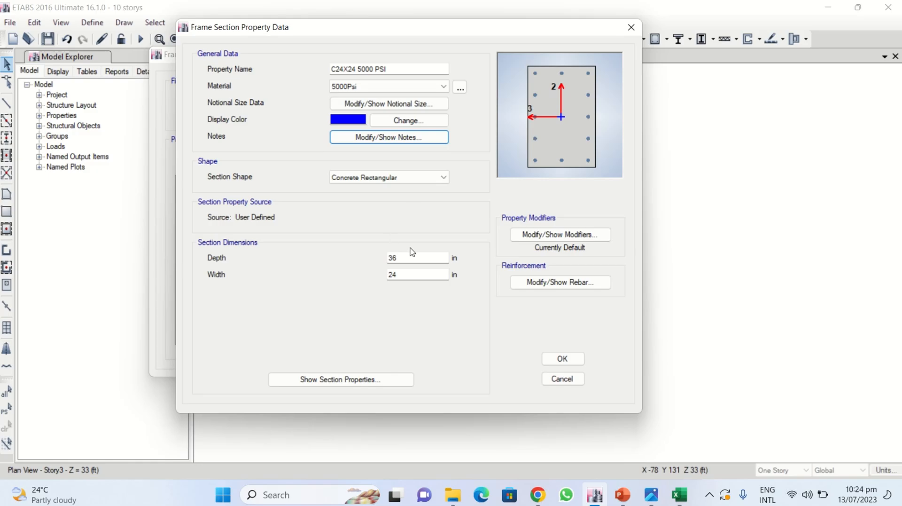
- Set the section depth to 24 in, giving a 24 x 24 in column
{"action": "left_click_drag", "start_coordinate": [412, 257], "coordinate": [374, 264]}
{"action": "type", "text": "24"}
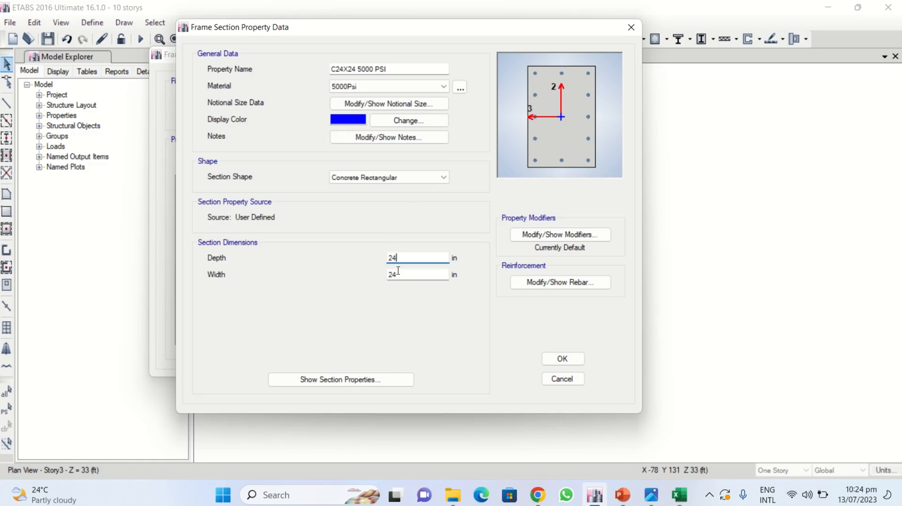
{"action": "left_click", "coordinate": [412, 275]}
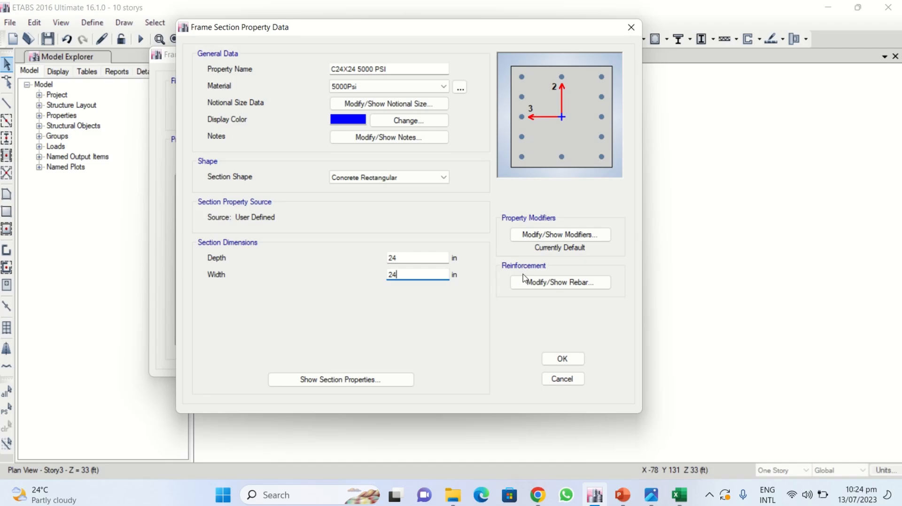
- Review the column reinforcement data, keeping P-M2-M3 design, A615Gr60 bars, and reinforcement to be designed
{"action": "left_click", "coordinate": [548, 287]}
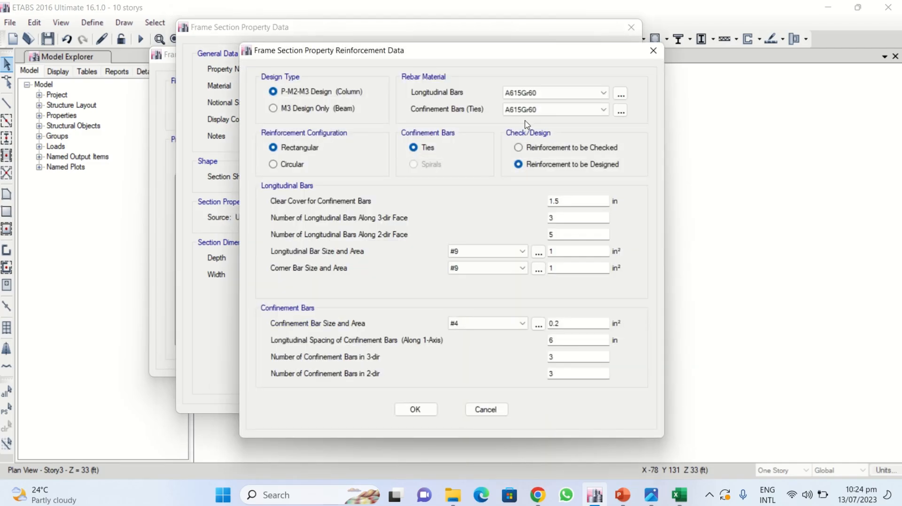
{"action": "left_click", "coordinate": [558, 96]}
{"action": "left_click", "coordinate": [559, 96]}
{"action": "left_click", "coordinate": [558, 111]}
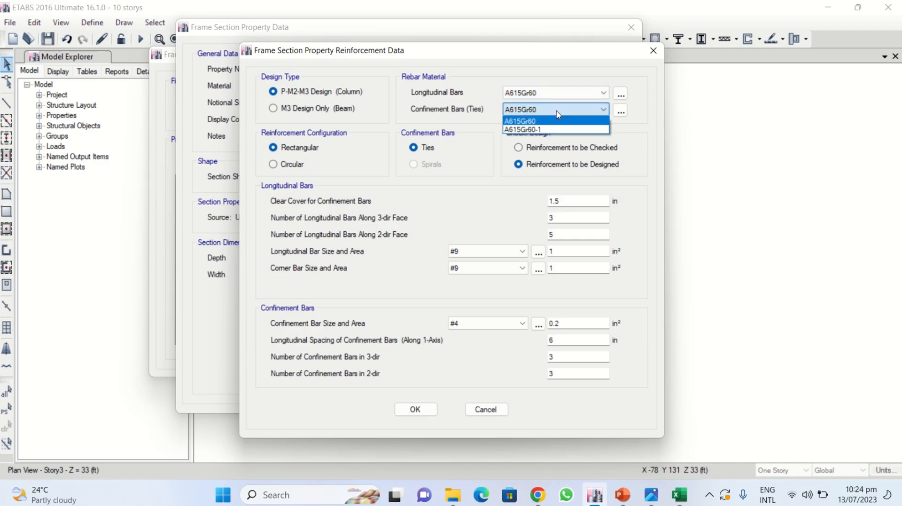
{"action": "left_click", "coordinate": [558, 112]}
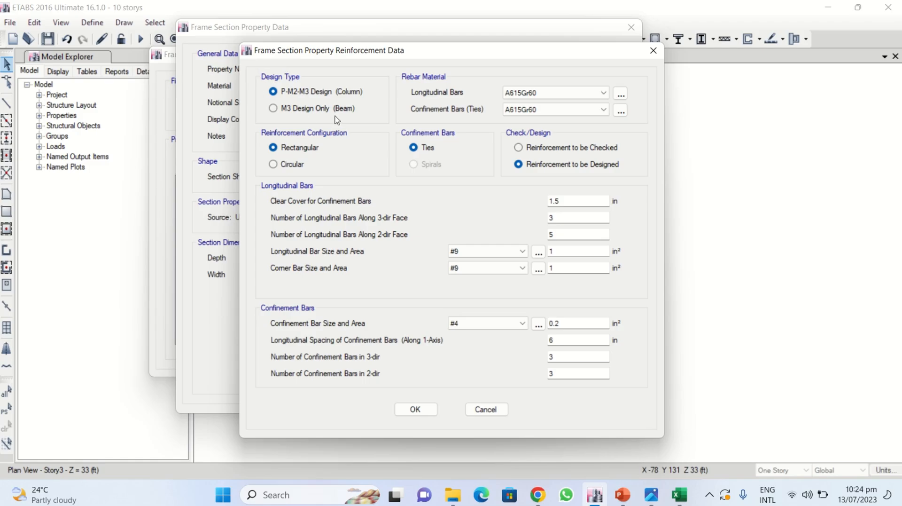
{"action": "left_click", "coordinate": [315, 109]}
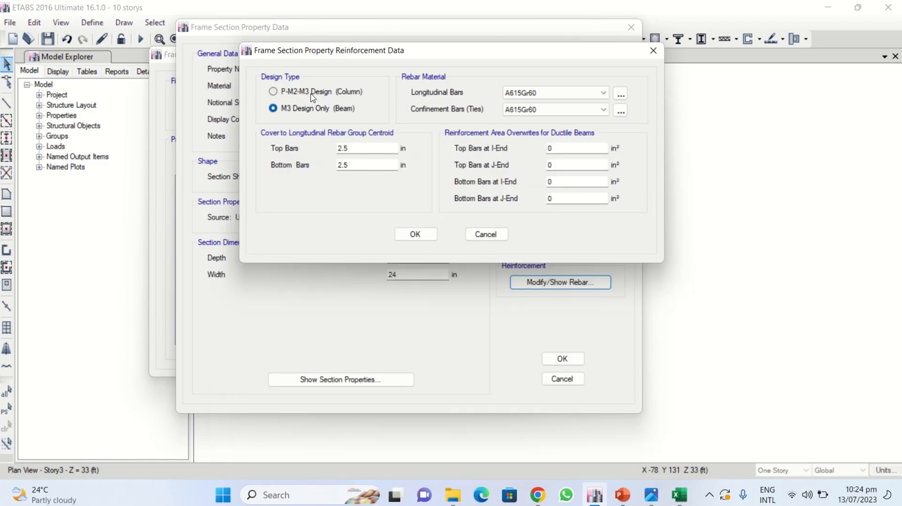
{"action": "left_click", "coordinate": [313, 94]}
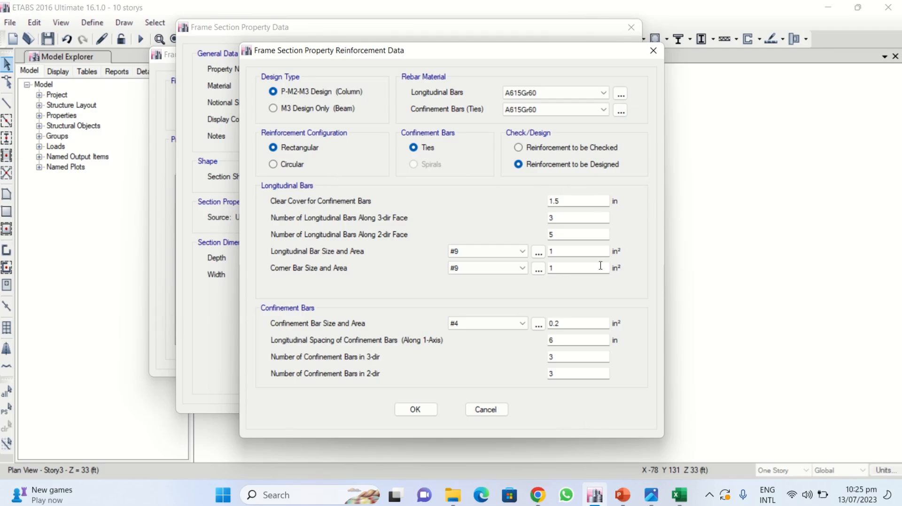
{"action": "left_click", "coordinate": [527, 149]}
{"action": "left_click", "coordinate": [523, 164]}
{"action": "left_click", "coordinate": [415, 408]}
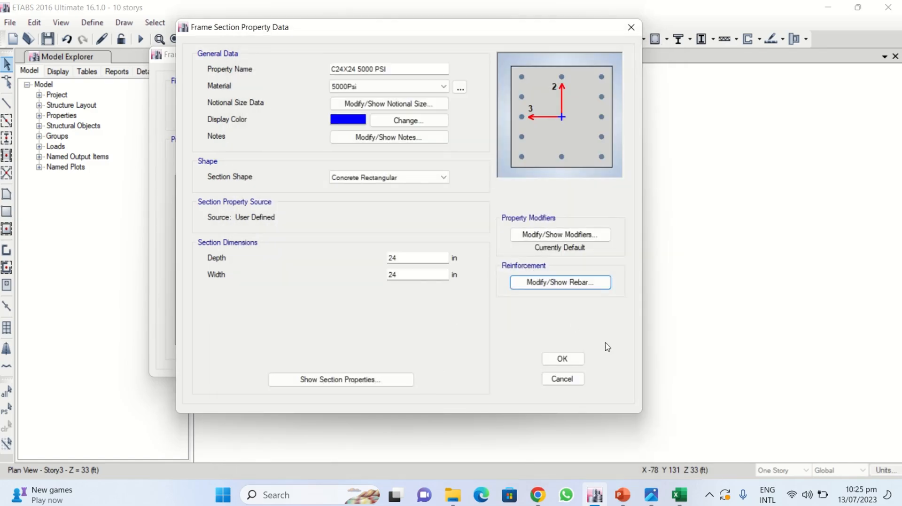
- Accept the C24X24 5000 PSI section and switch back to the PowerPoint lecture on SMF columns
{"action": "left_click", "coordinate": [574, 360]}
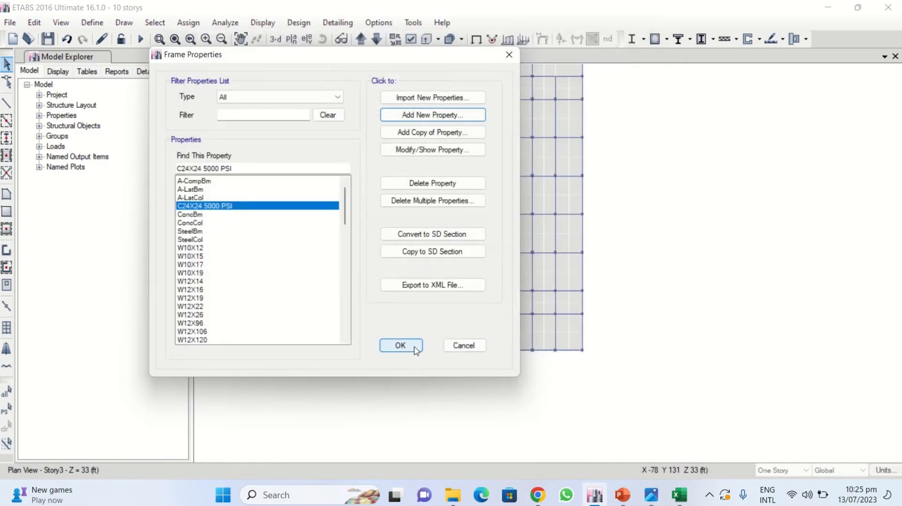
{"action": "left_click", "coordinate": [401, 345]}
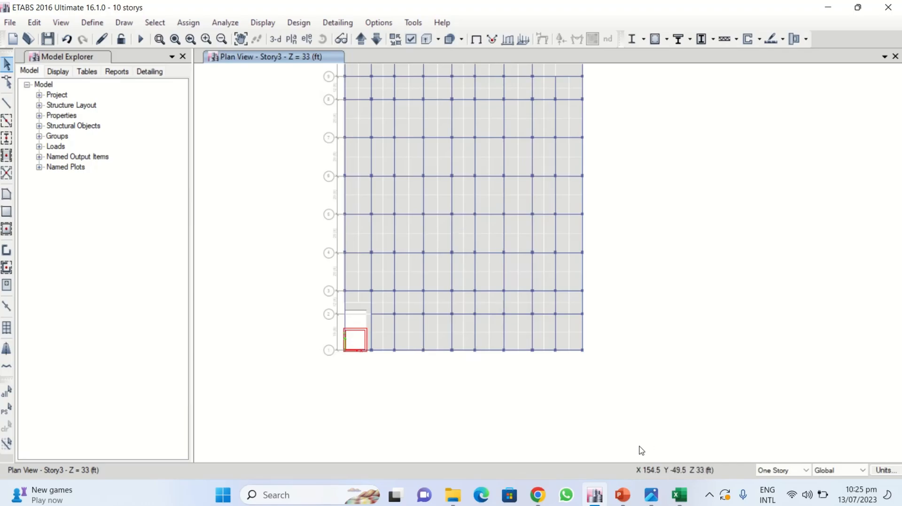
{"action": "left_click", "coordinate": [622, 494]}
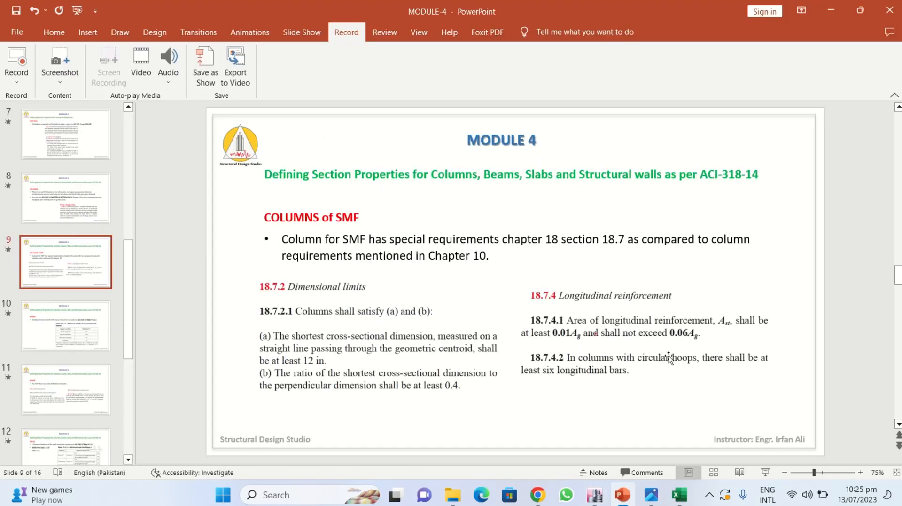